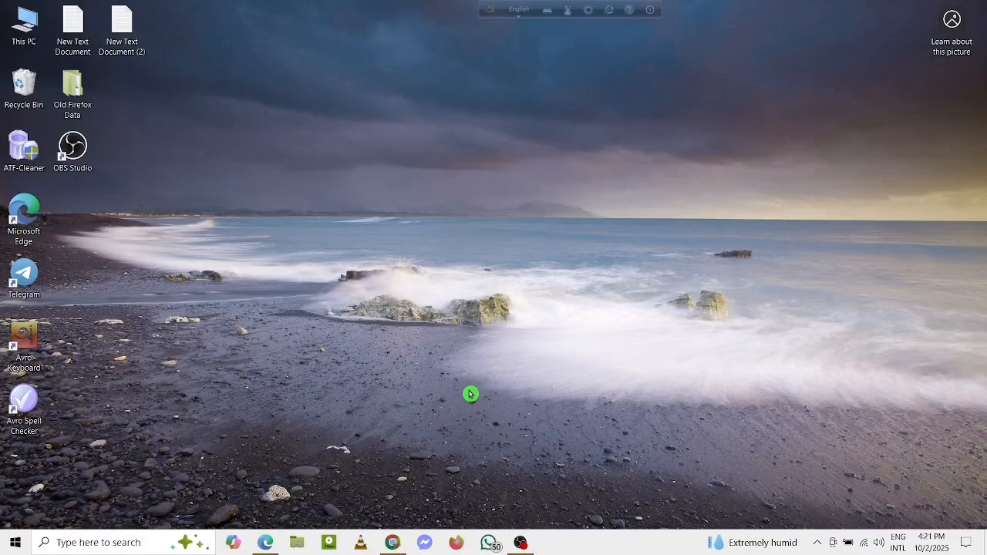
Step: Switch to Chrome with the RupantorPay dashboard and inspect the page's full web address
left_click(393, 544)
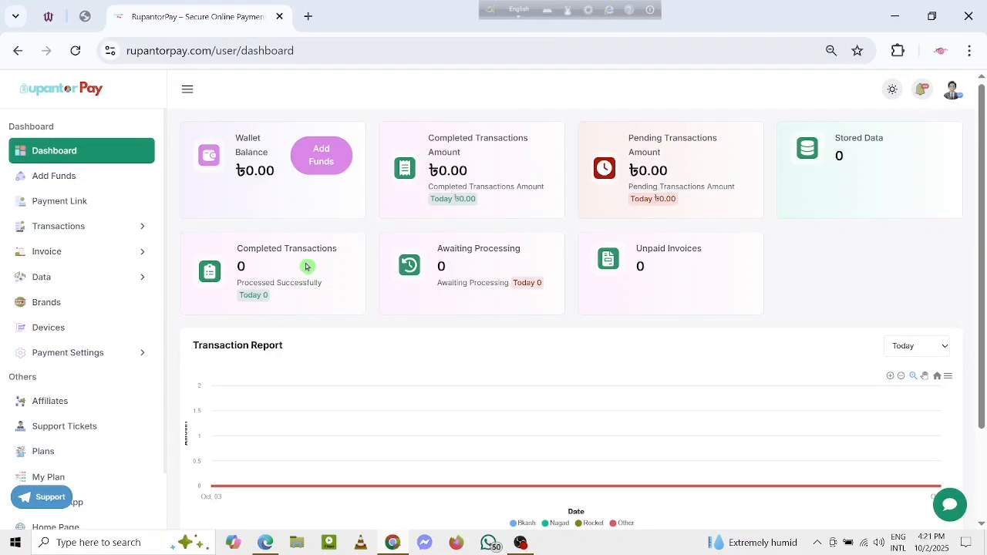
left_click(135, 54)
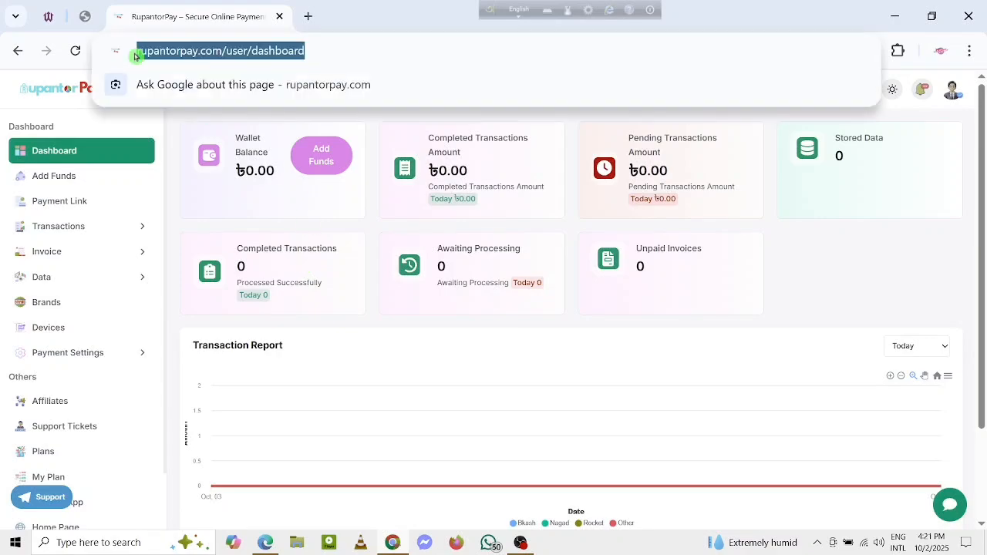
left_click(175, 50)
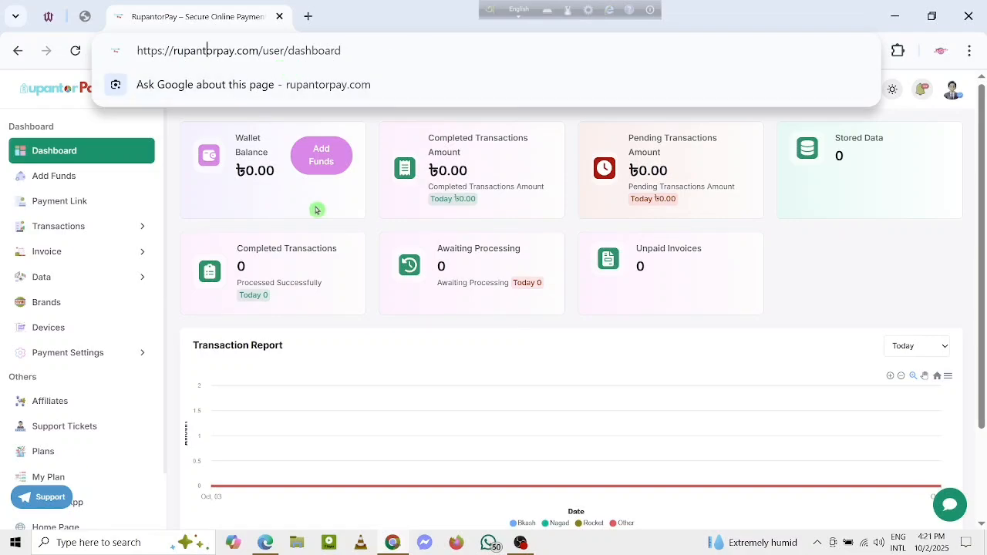
left_click(377, 301)
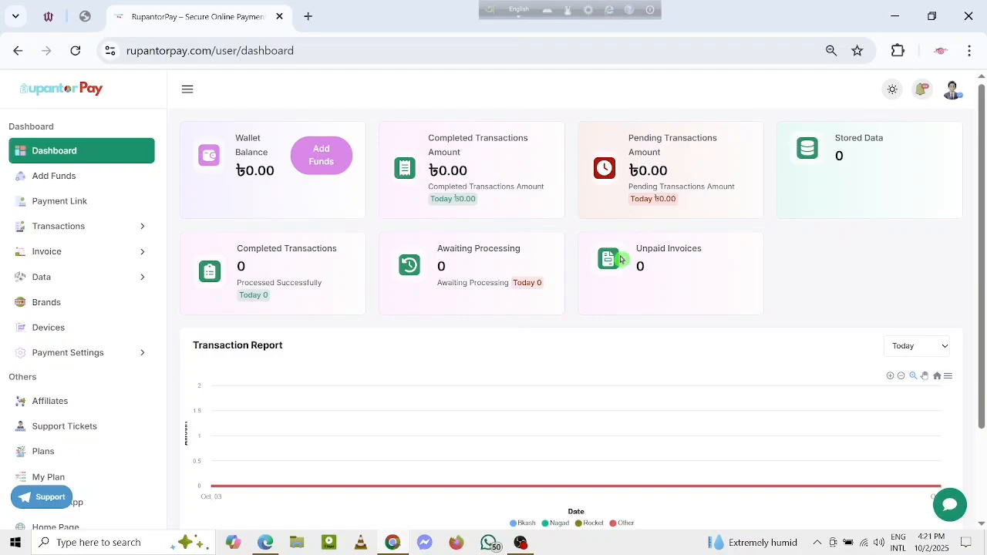
Step: Review the pricing plans and buy the 3-day Free Plan
left_click(70, 449)
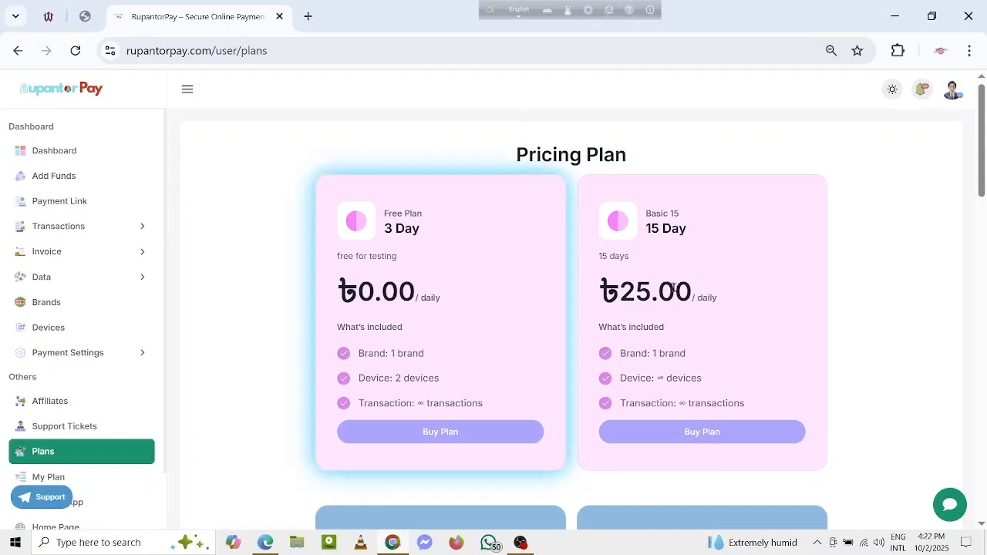
scroll(612, 262, "down", 5)
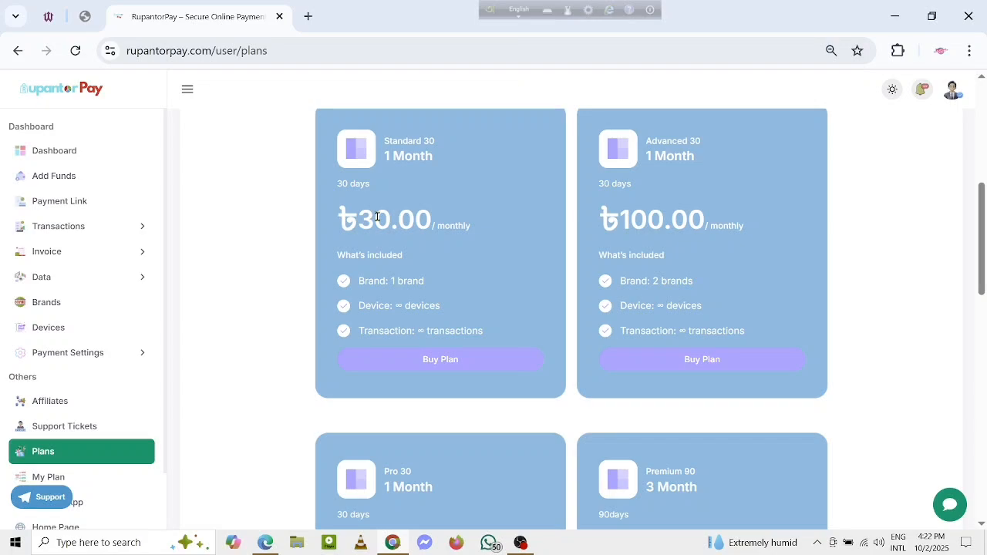
scroll(447, 231, "up", 5)
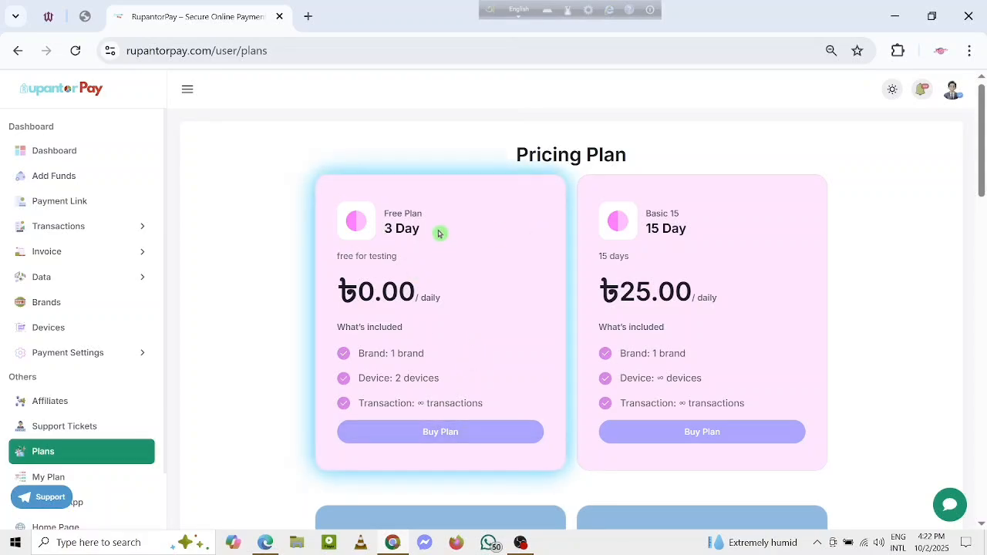
left_click(454, 433)
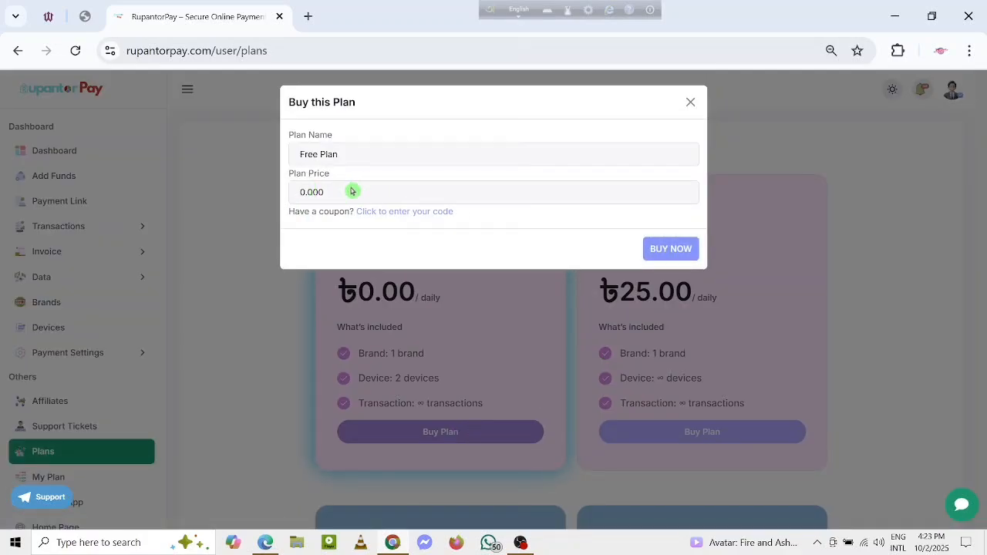
left_click(670, 250)
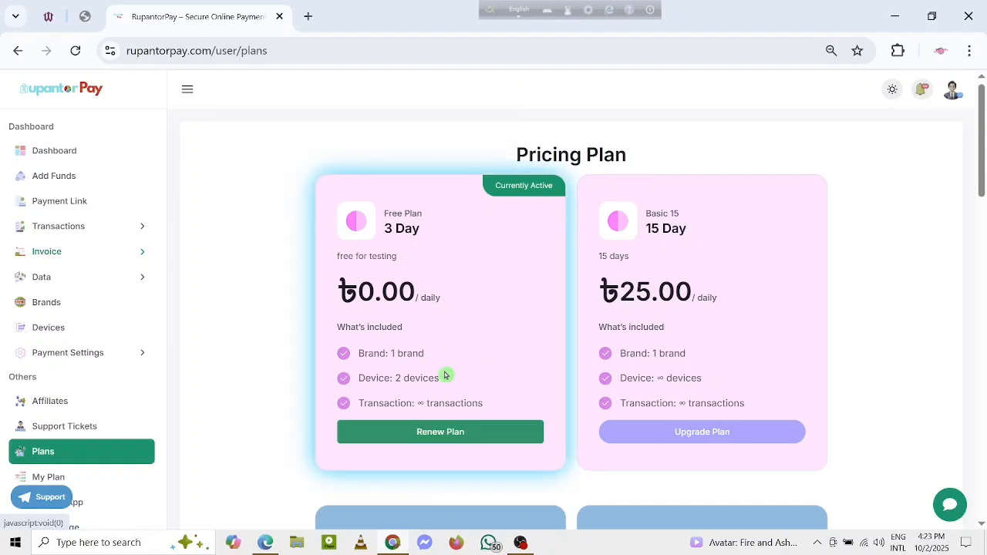
Step: Try to renew the Free Plan and close the purchase dialog
left_click(459, 432)
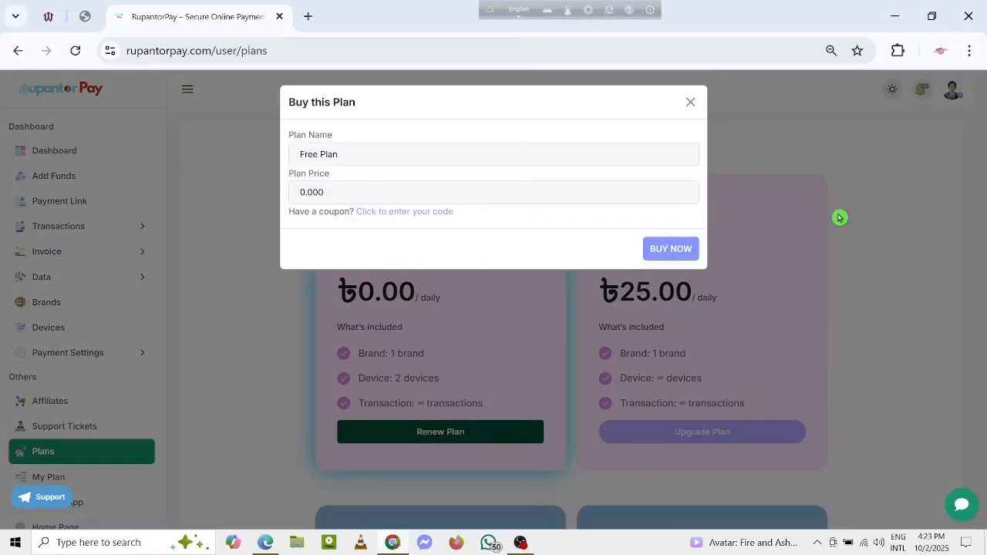
left_click(681, 249)
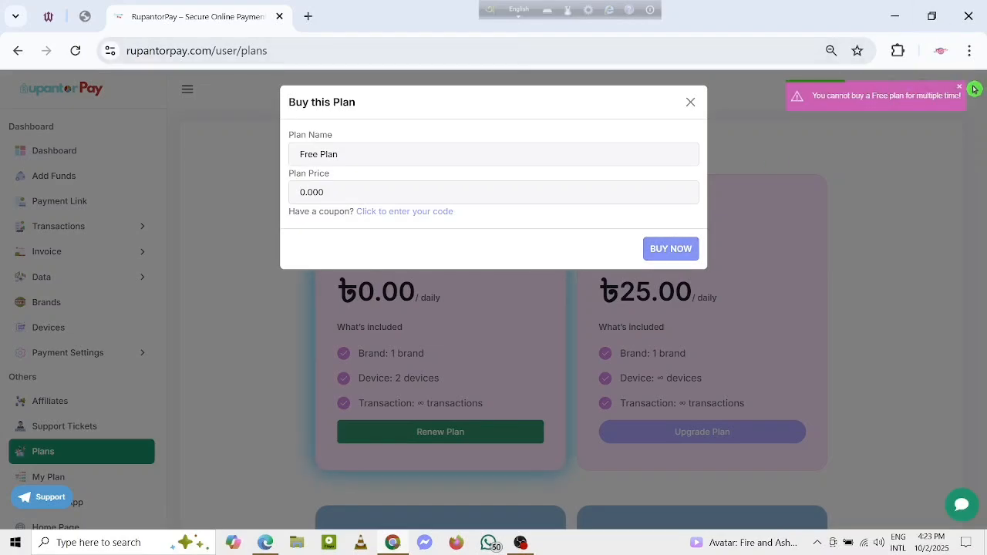
left_click(690, 101)
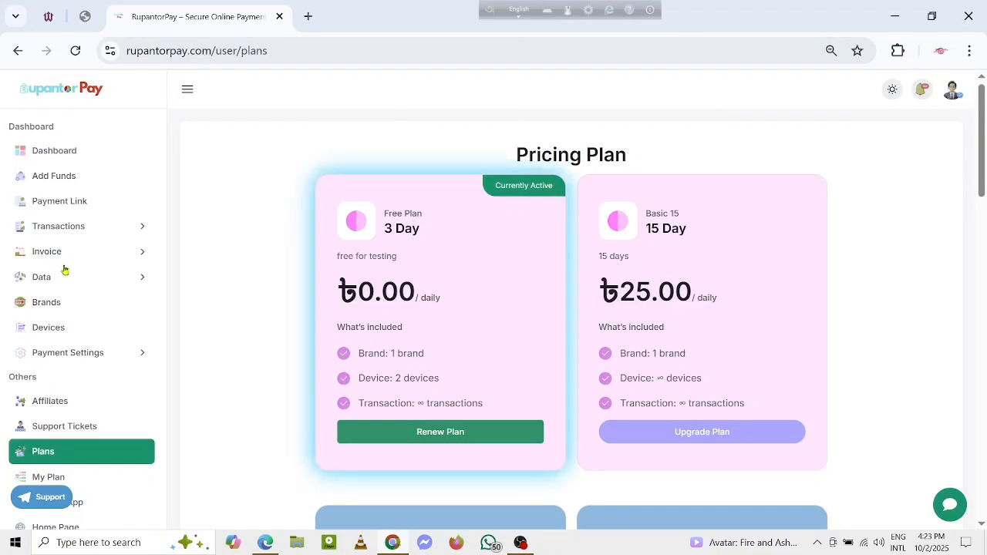
Step: Start a new brand named "expert Hoi" and fill in its mobile number
left_click(55, 310)
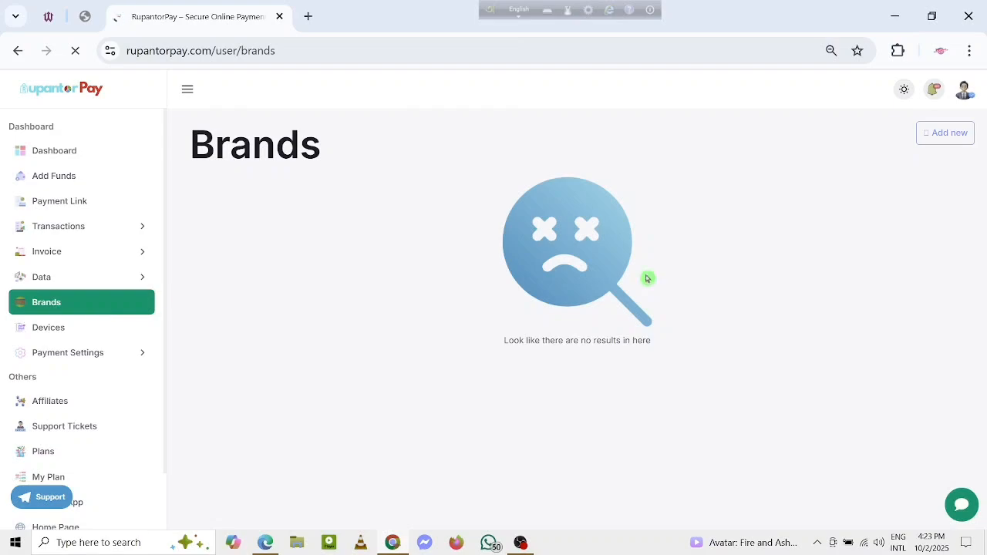
left_click(939, 139)
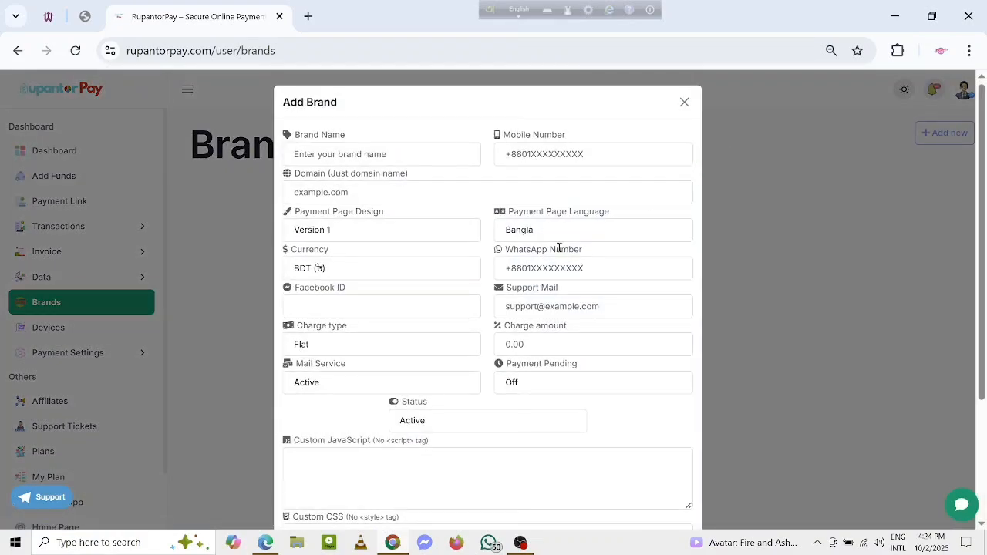
left_click(334, 152)
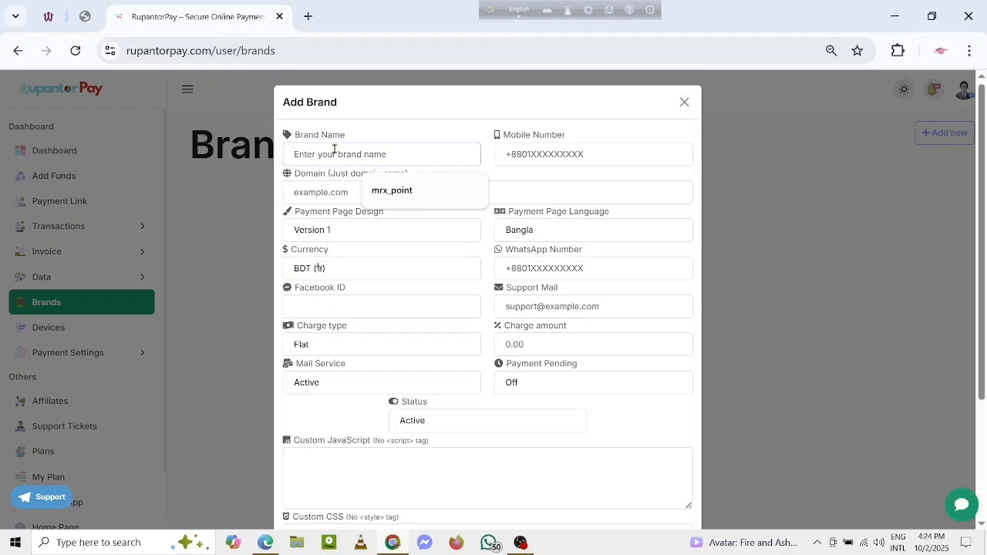
type("expert Hoi")
left_click(529, 153)
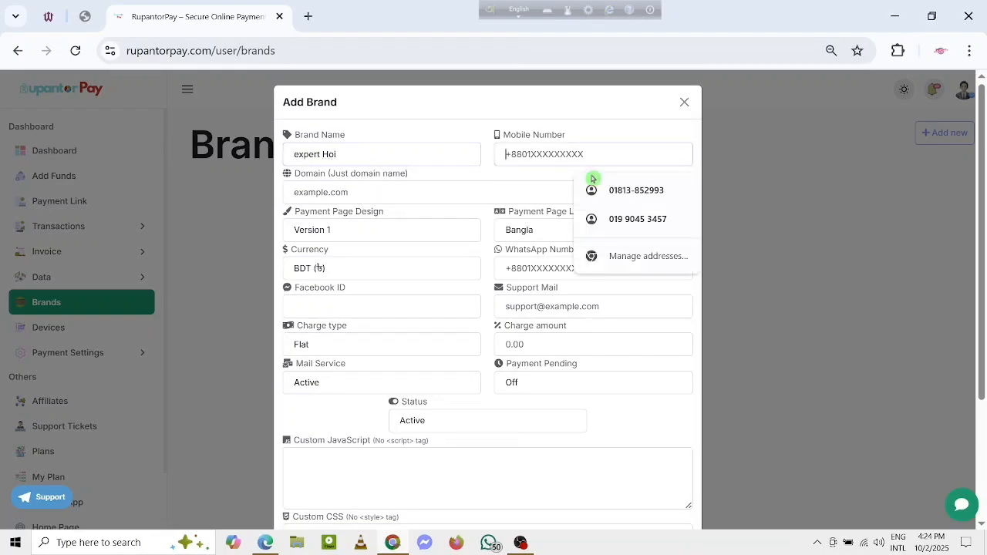
left_click(632, 190)
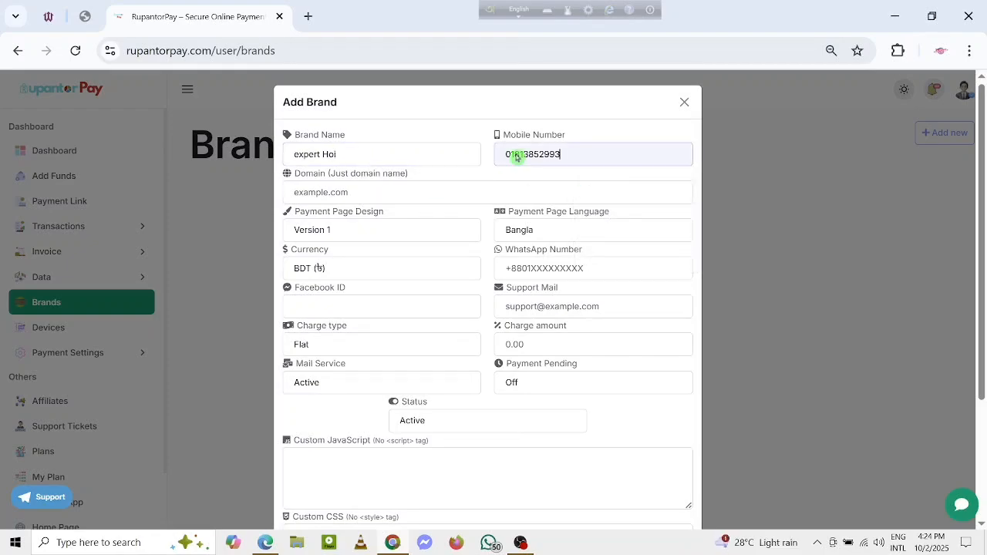
left_click(373, 193)
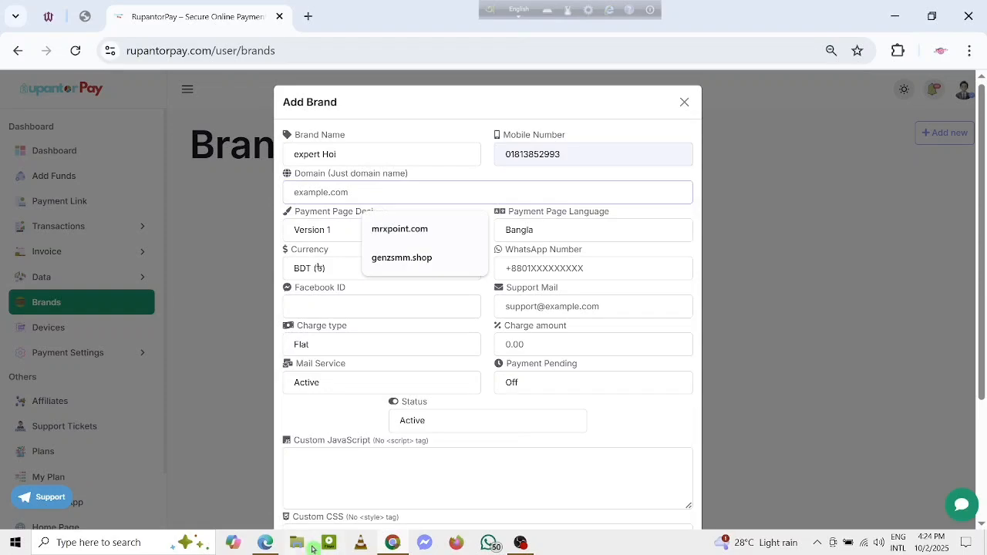
left_click(265, 542)
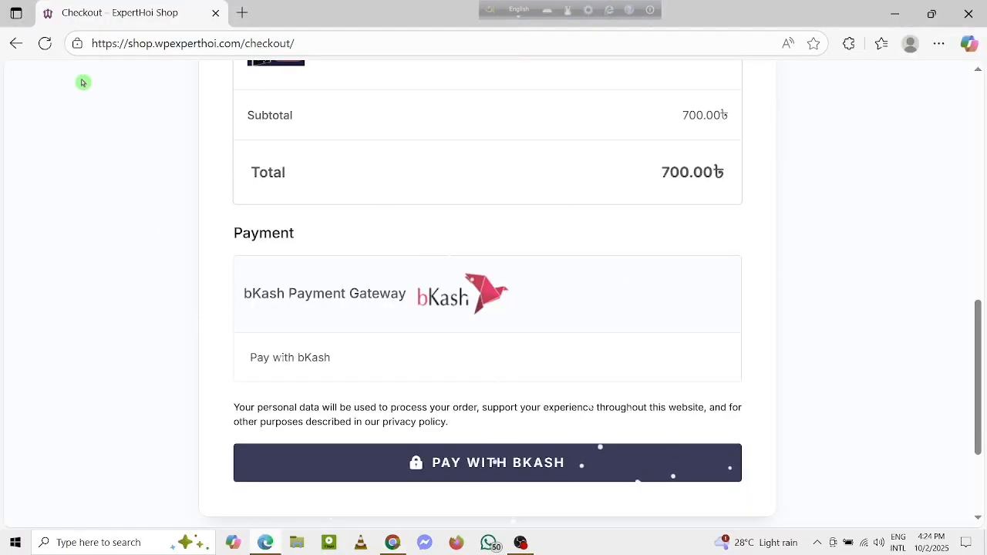
left_click(137, 43)
left_click_drag(98, 43, 245, 47)
right_click(228, 38)
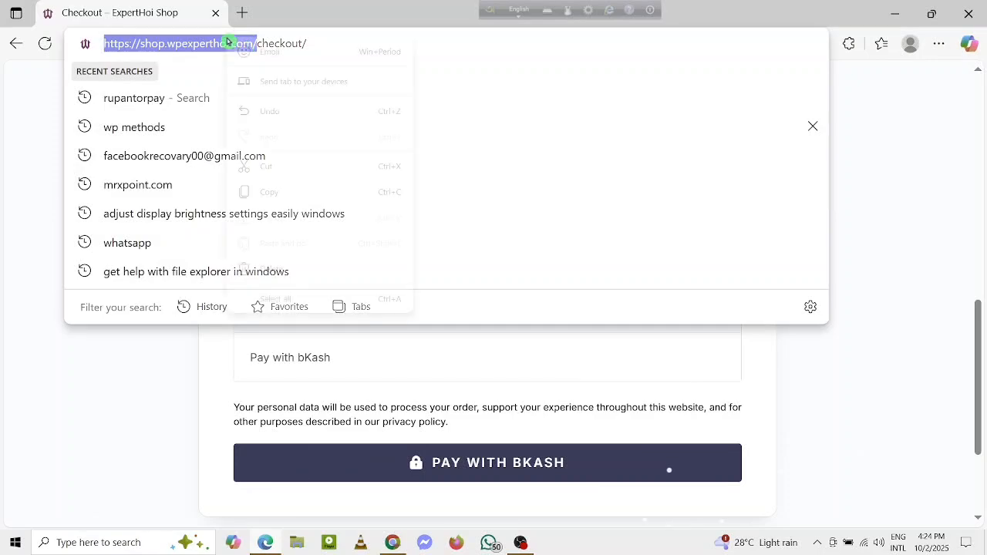
left_click(293, 191)
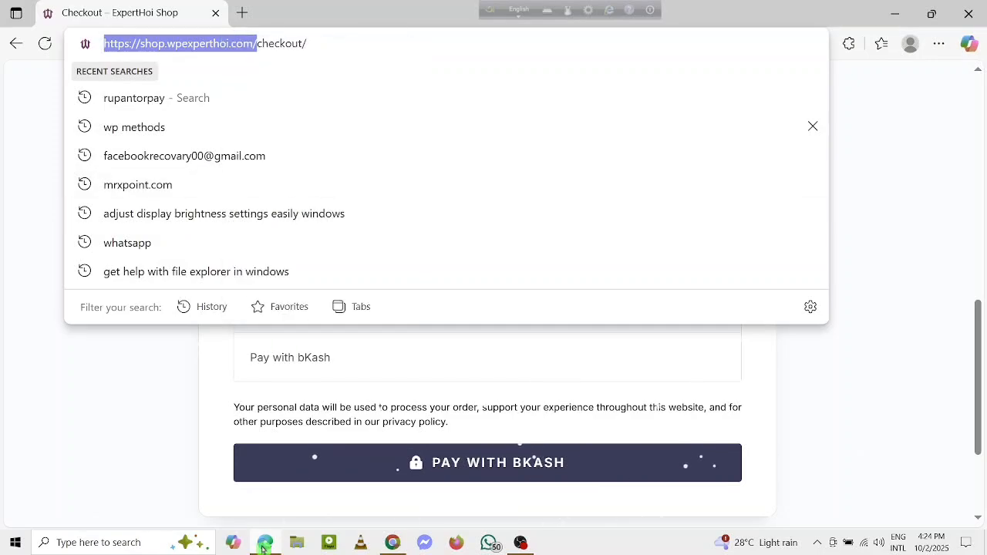
Step: Return to Chrome and paste the copied address as the brand's domain, trimming it to shop.wpexperthoi.com
left_click(393, 543)
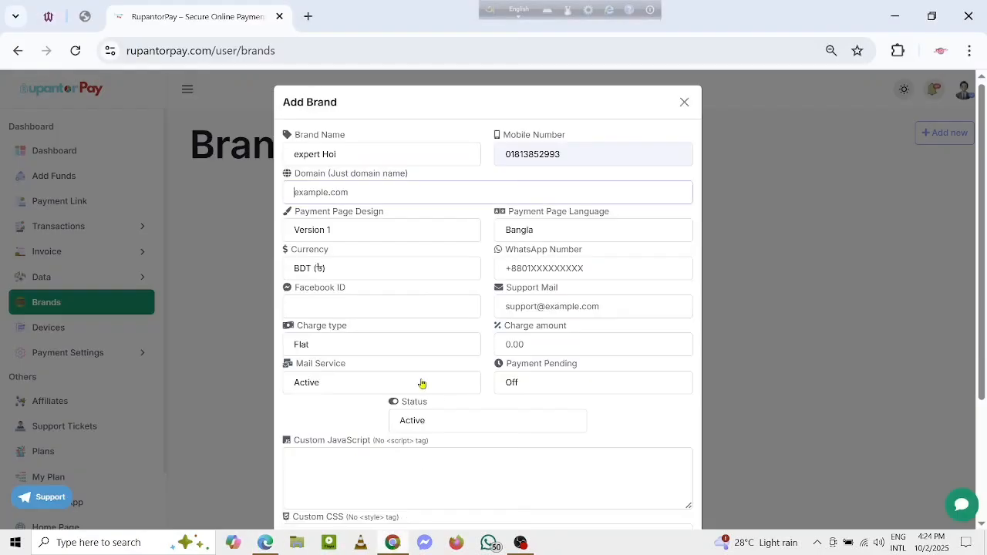
right_click(312, 190)
left_click(339, 358)
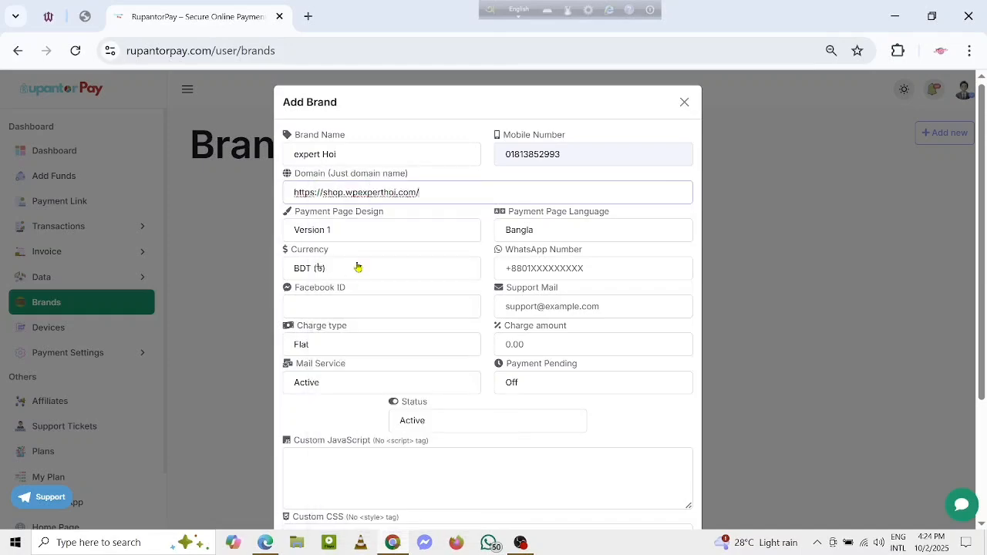
left_click(323, 192)
key("BackSpace")
key("BackSpace")
key("BackSpace")
key("BackSpace")
key("BackSpace")
key("BackSpace")
key("BackSpace")
key("BackSpace")
left_click(448, 195)
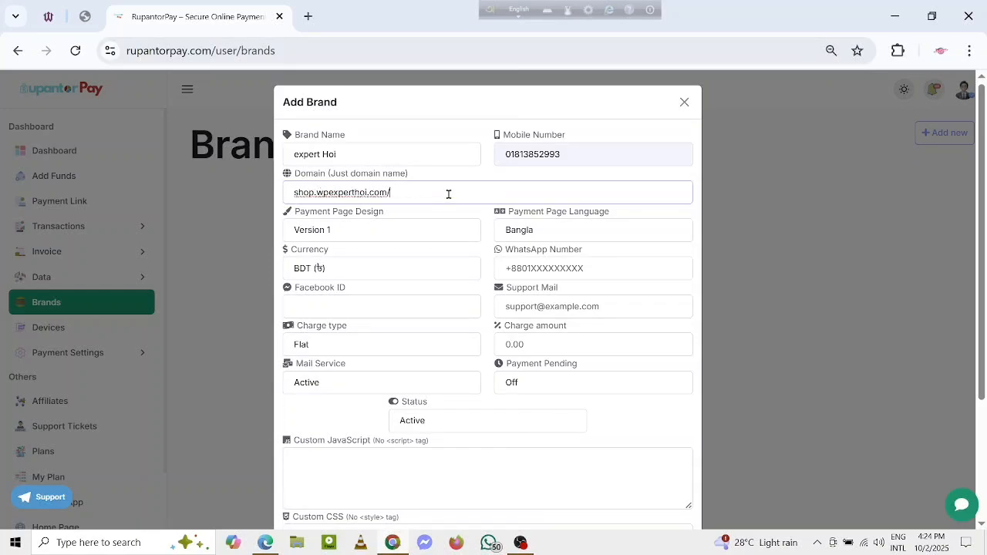
key("BackSpace")
Step: Fill in the brand's WhatsApp number and support e-mail with the saved suggestions
left_click(617, 268)
left_click(623, 302)
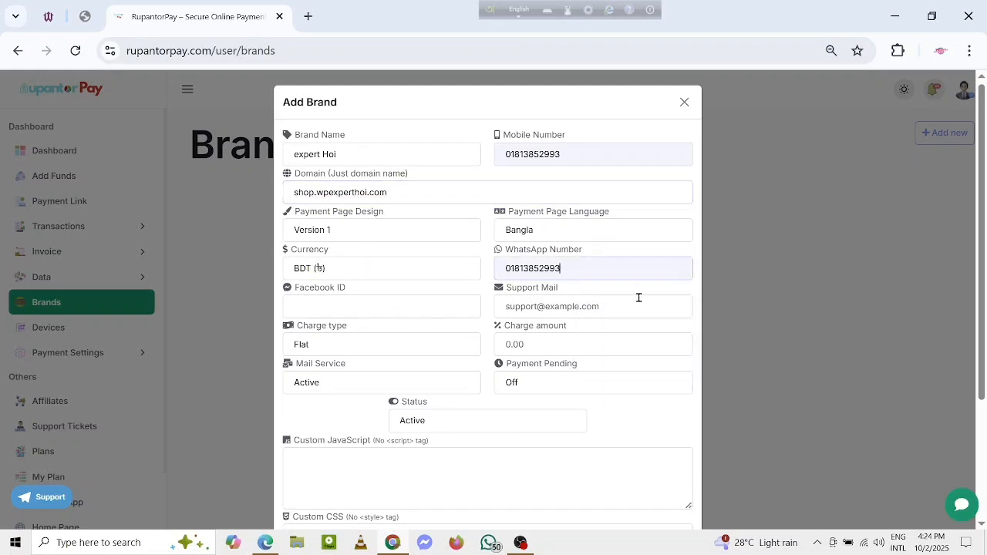
left_click(565, 310)
left_click(639, 343)
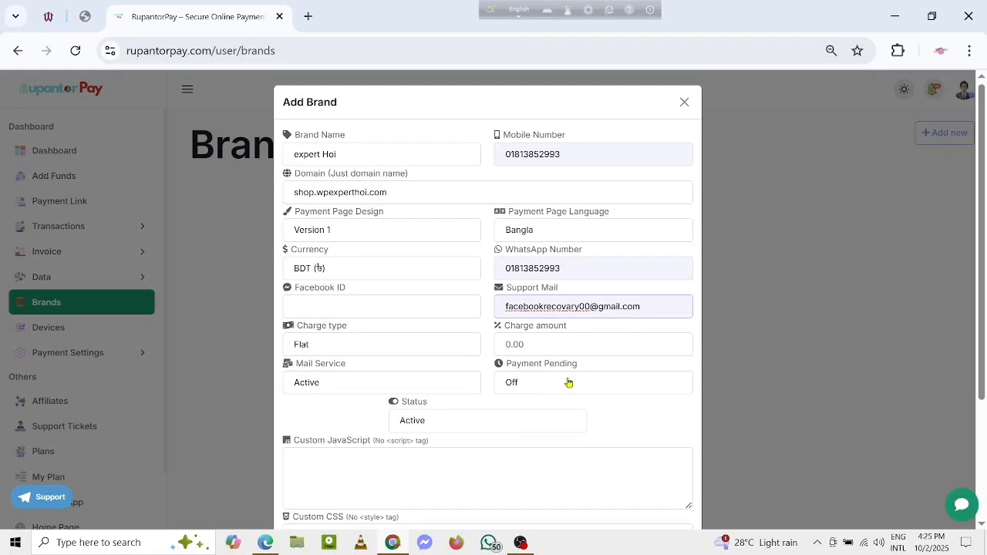
Step: Dismiss the brand image selection without choosing a file and save the new brand
scroll(470, 401, "down", 2)
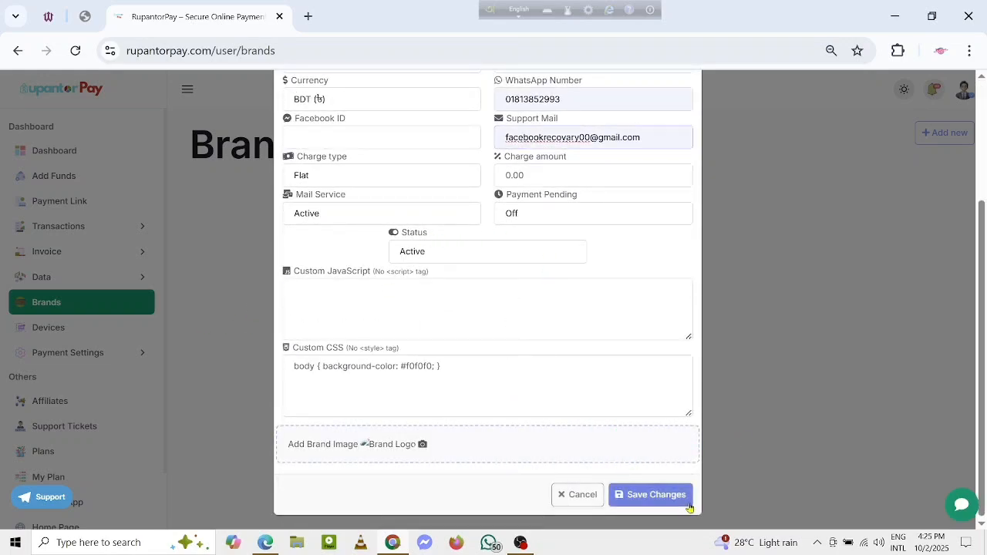
left_click(421, 446)
key("Escape")
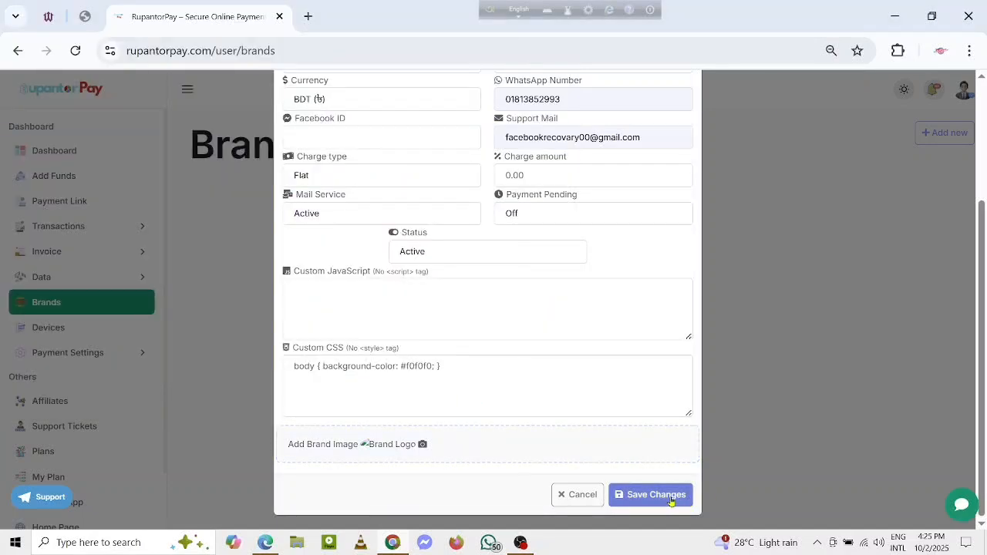
left_click(670, 501)
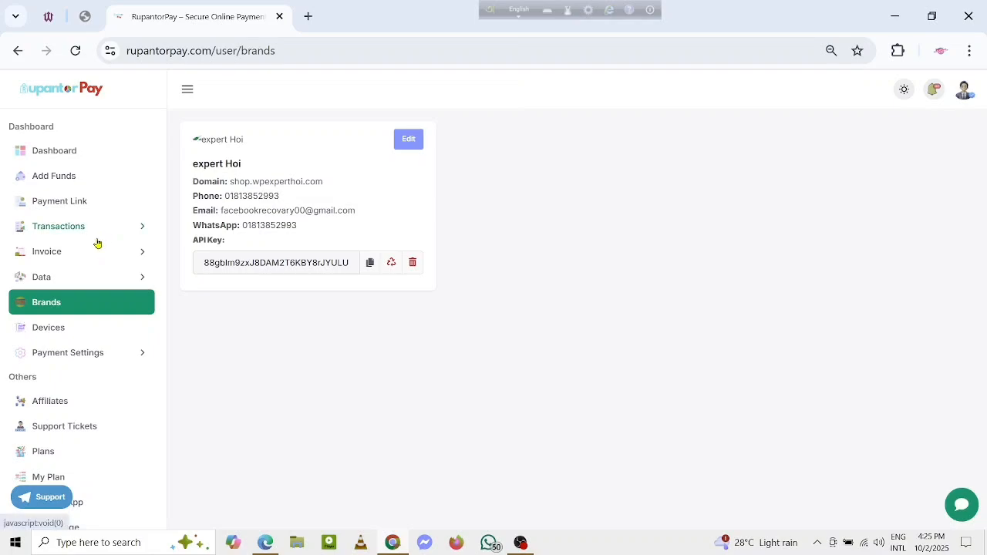
Step: Open the mobile banking payment settings, enable Personal Bkash and fill in its phone number
left_click(64, 352)
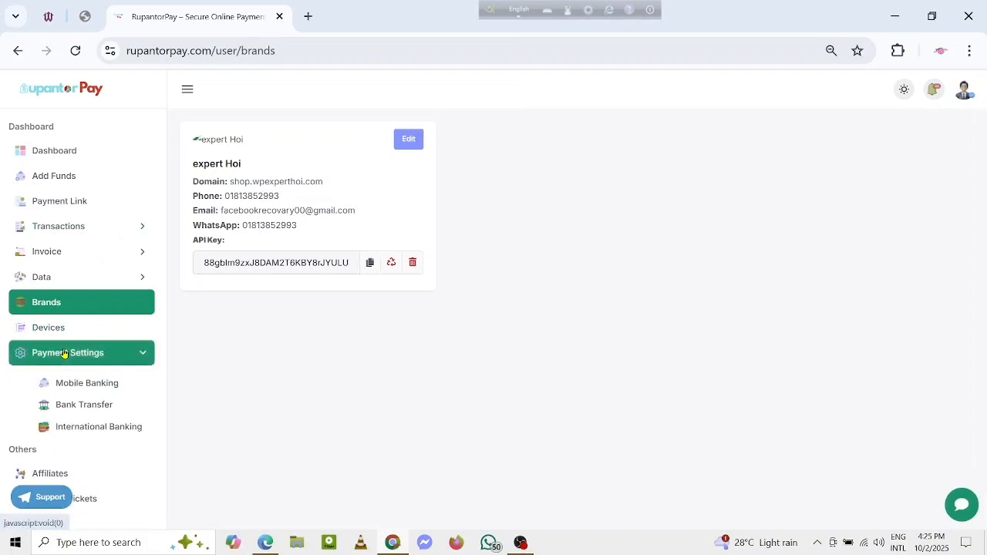
left_click(86, 389)
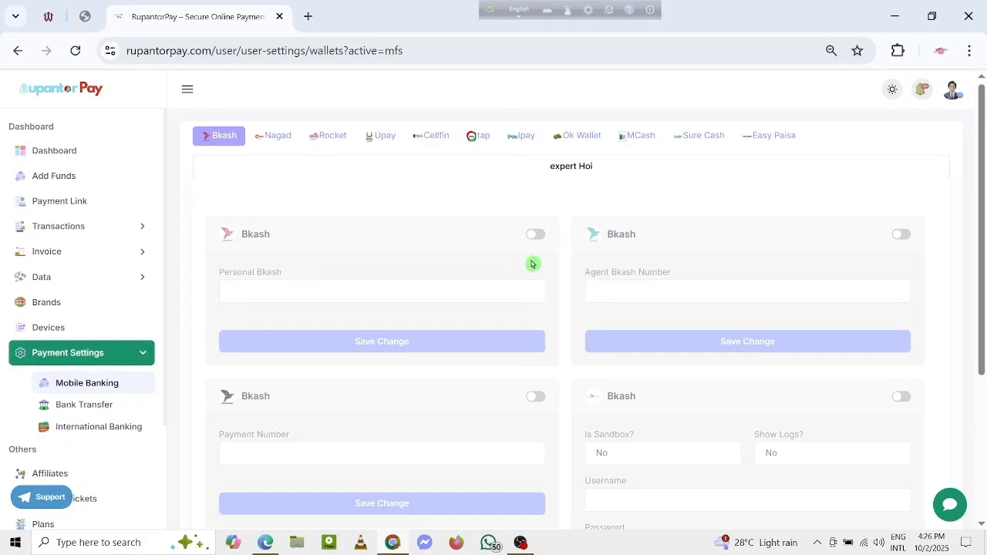
left_click(536, 236)
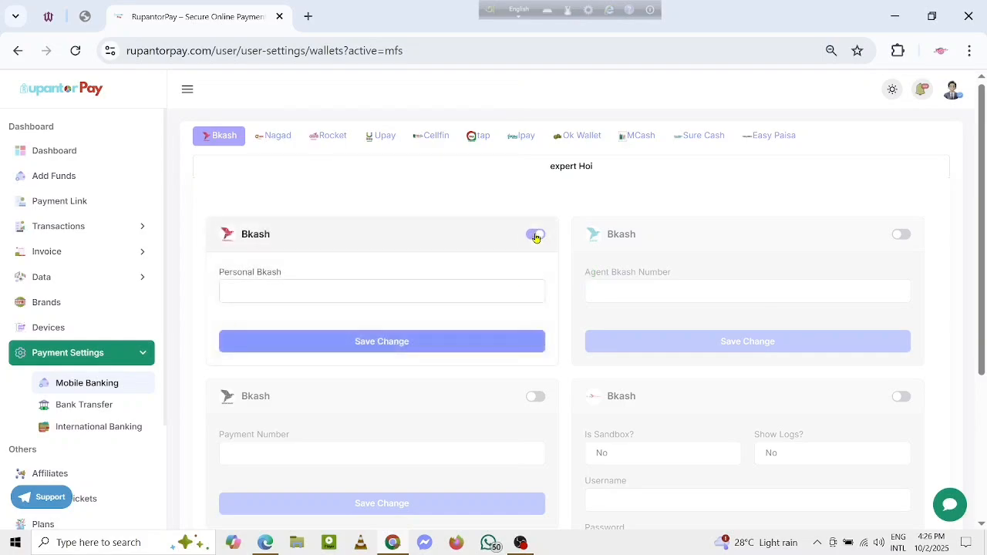
left_click(270, 291)
left_click(363, 326)
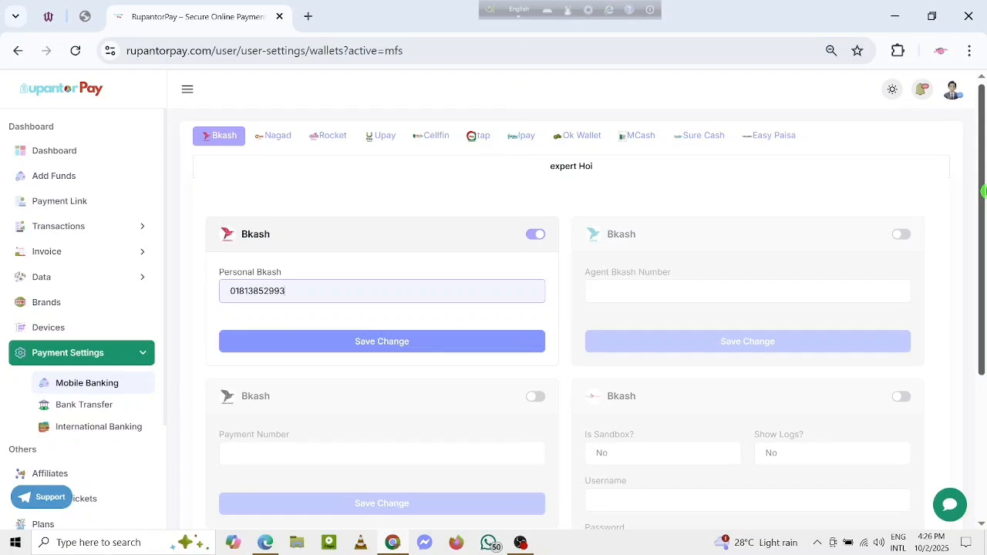
Step: Look over the remaining Bkash options and open the Nagad mobile banking settings
scroll(983, 192, "down", 1)
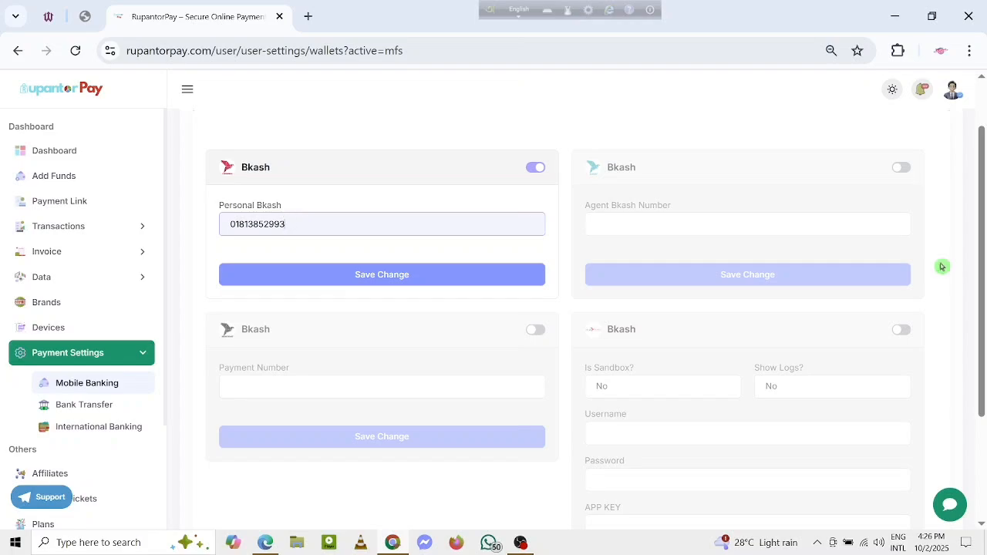
left_click_drag(984, 247, 969, 200)
left_click(271, 131)
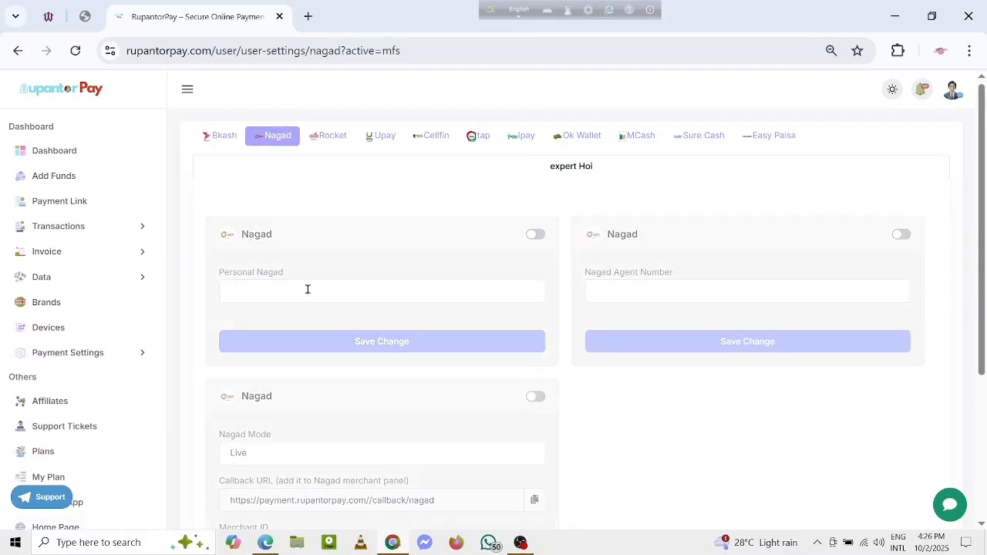
Step: Enable Personal Nagad and fill in its phone number with the saved suggestion
left_click(536, 235)
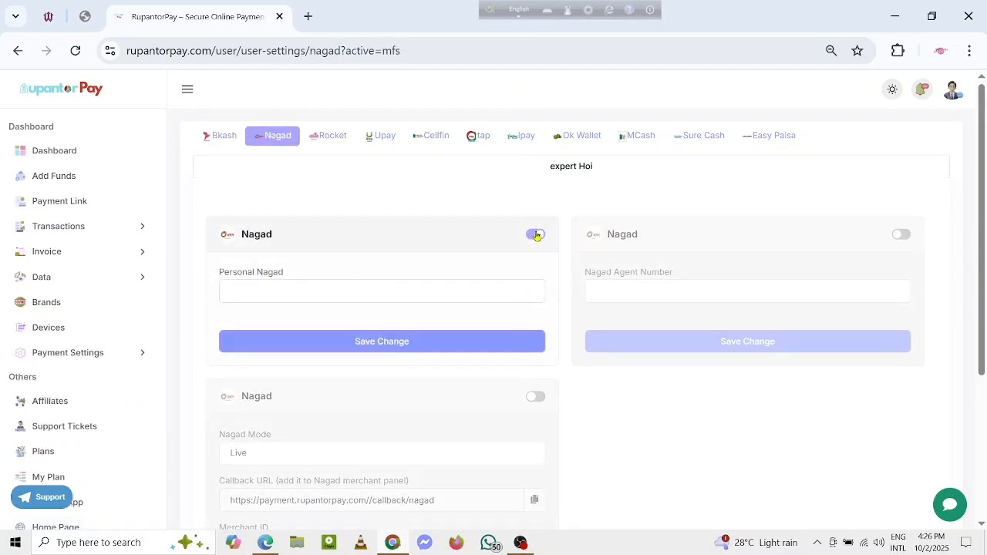
left_click(275, 284)
left_click(311, 334)
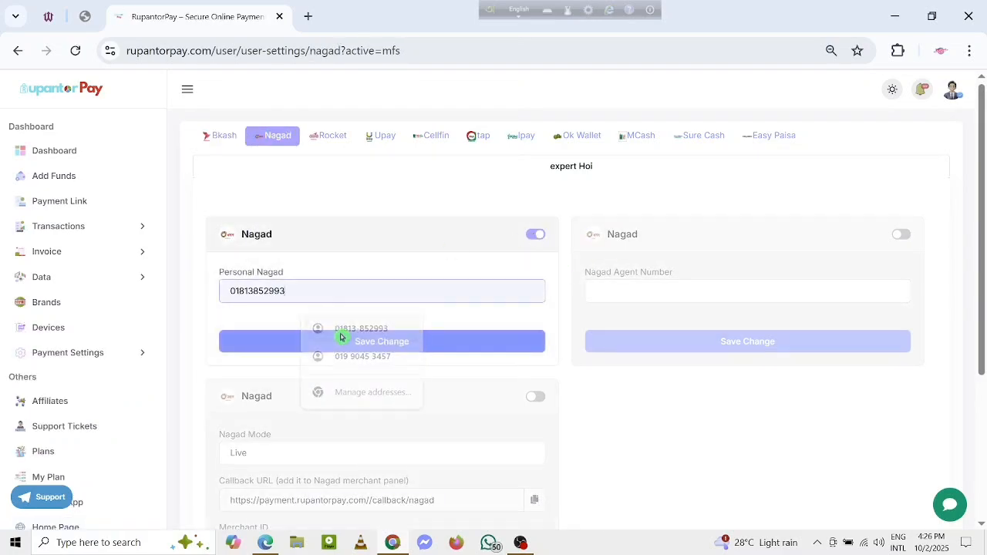
Step: Open the Rocket settings, enable the personal Rocket option, fill in its phone number and save the change
left_click(311, 139)
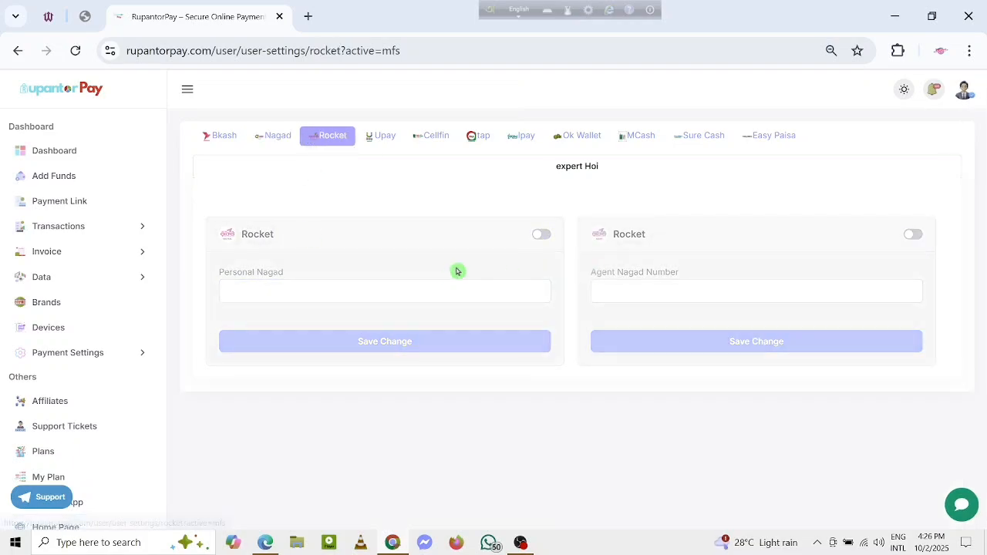
left_click(539, 235)
left_click(311, 294)
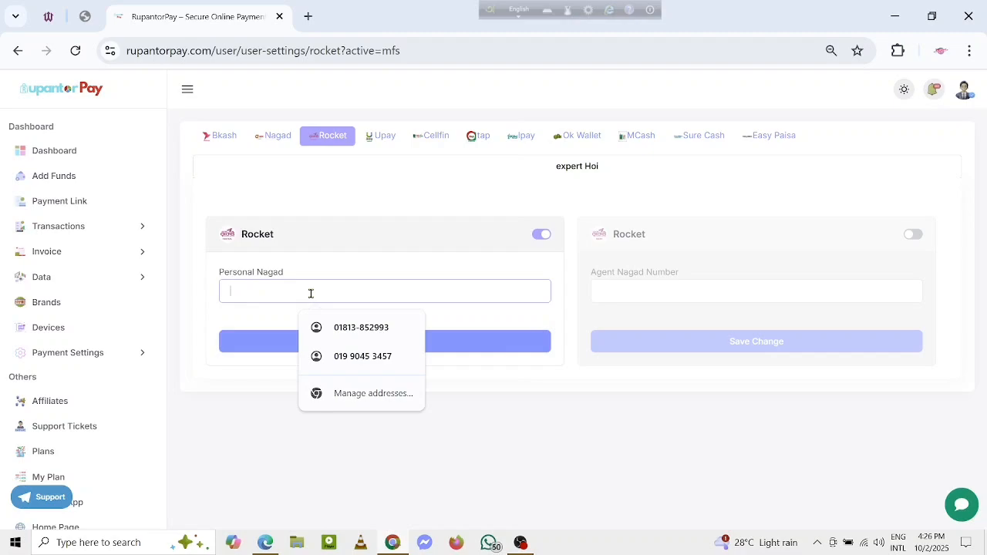
left_click(374, 326)
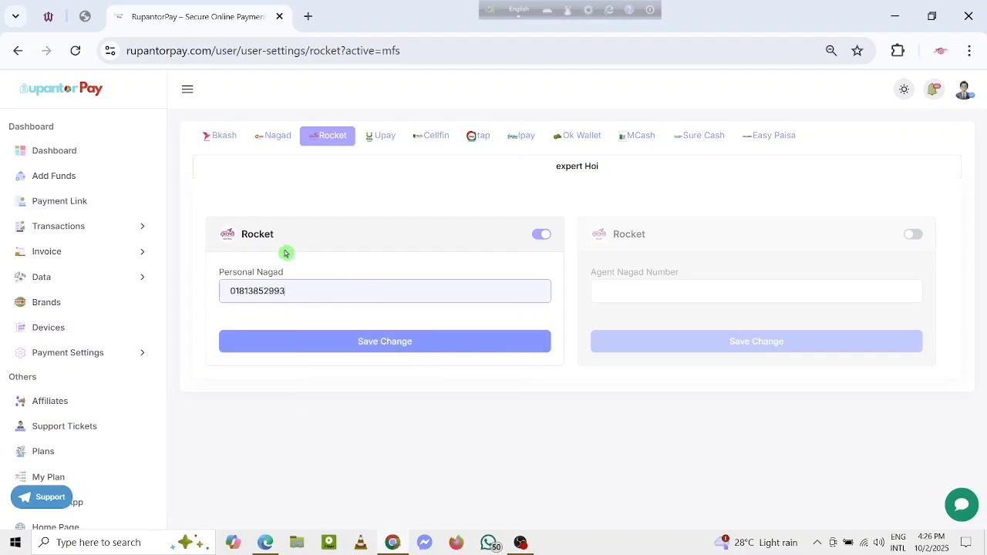
left_click(392, 350)
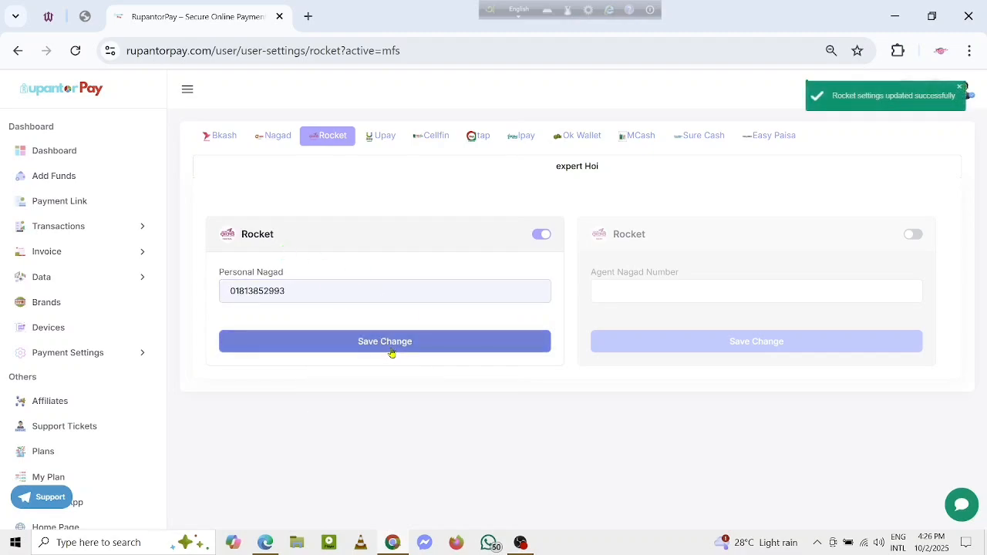
Step: Return to the Nagad settings, enable Personal Nagad with the saved phone number and save the change
left_click(272, 138)
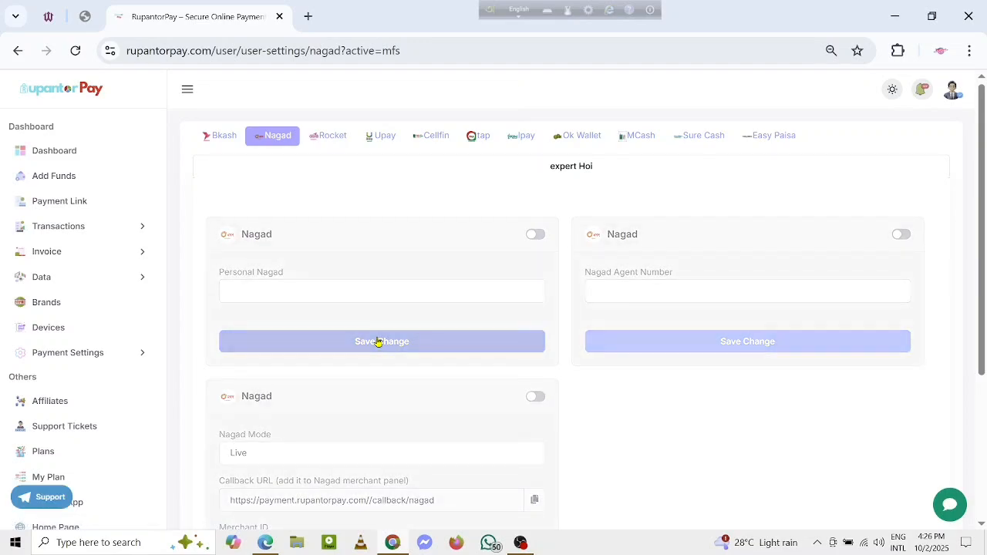
left_click(535, 236)
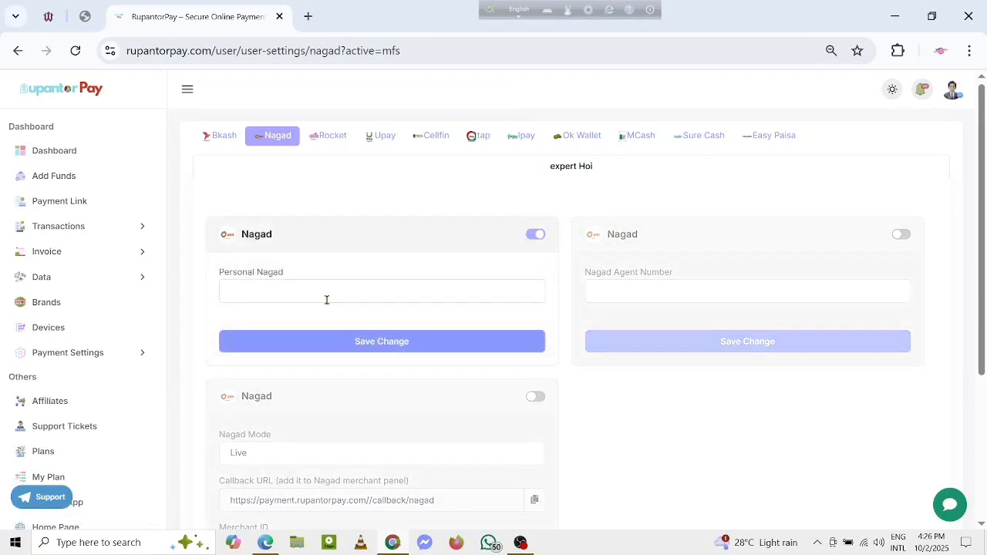
left_click(315, 293)
left_click(340, 327)
left_click(382, 351)
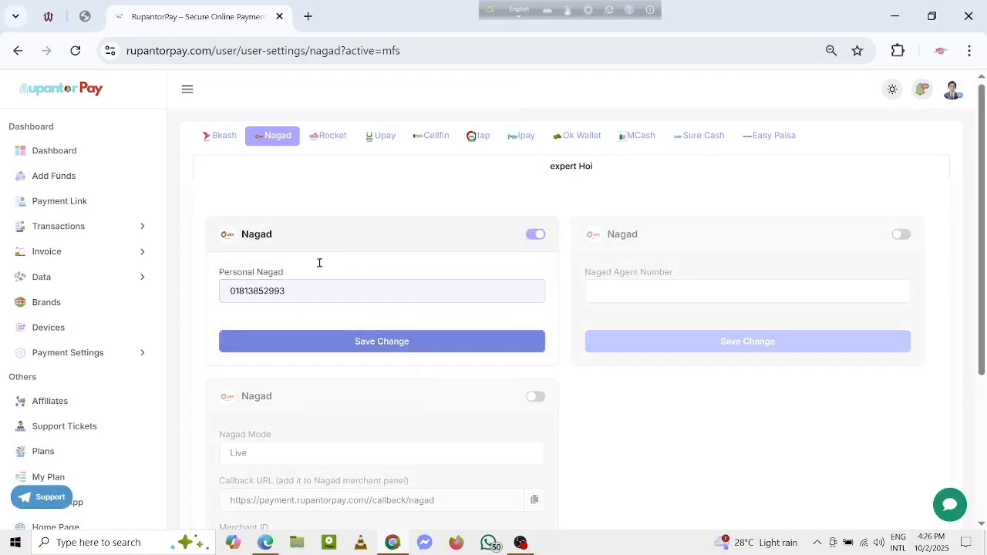
Step: Return to the Bkash settings, enable Personal Bkash with the saved phone number and save the change
left_click(221, 136)
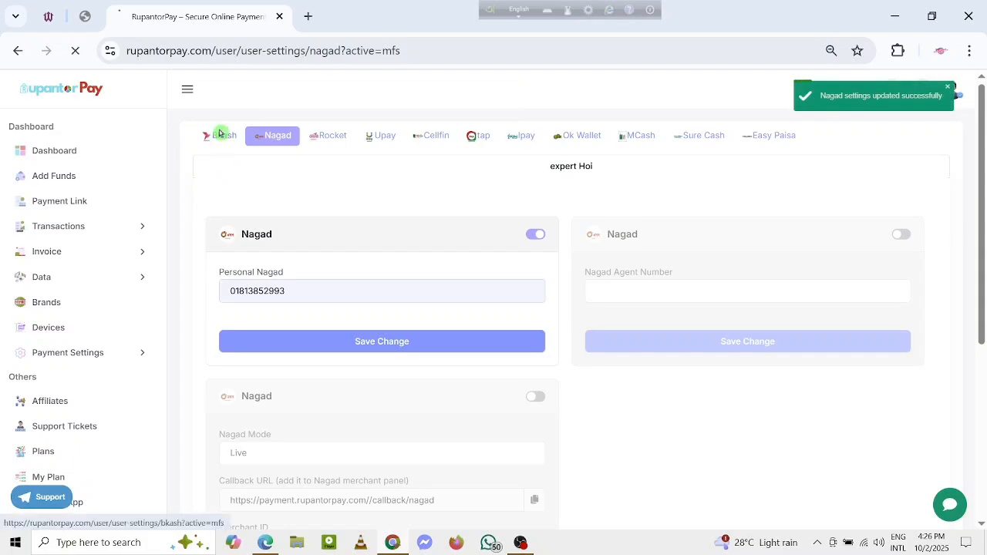
left_click(535, 235)
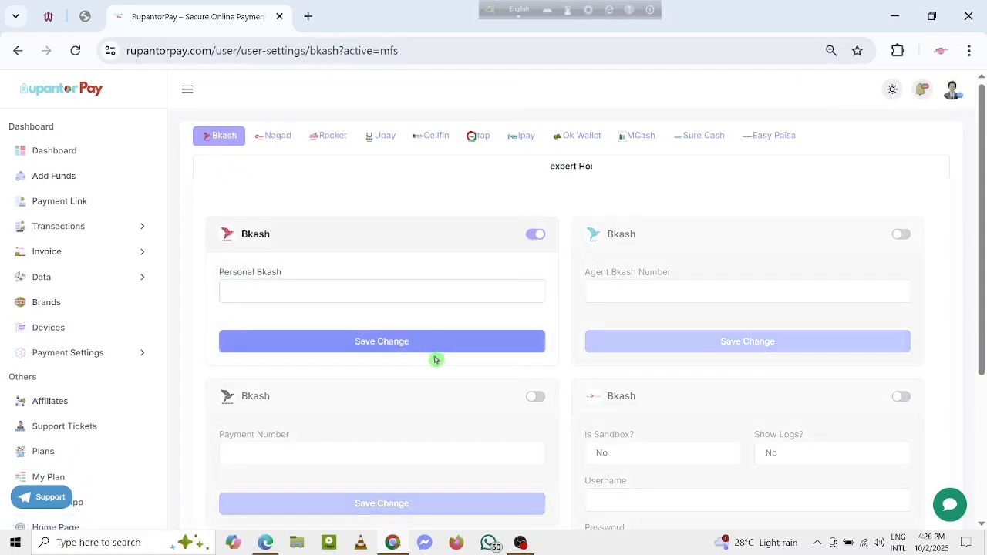
left_click(390, 284)
left_click(391, 325)
left_click(426, 351)
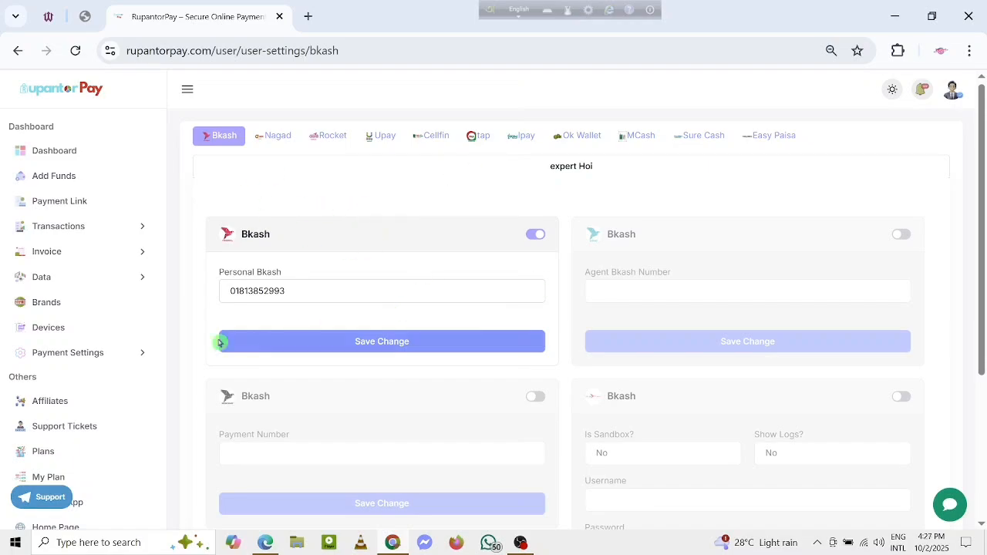
Step: Open the devices page and add a new device named "my web"
left_click(107, 330)
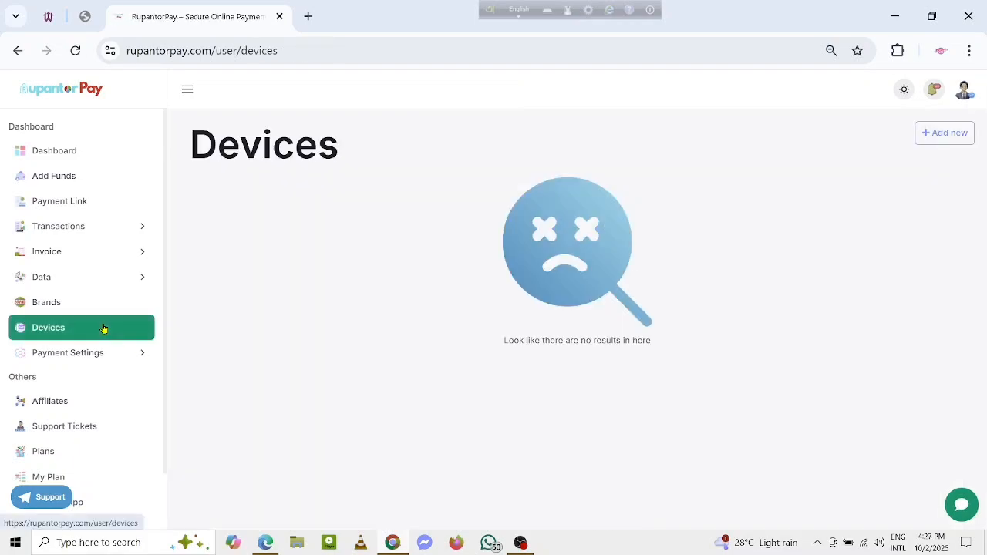
left_click(928, 135)
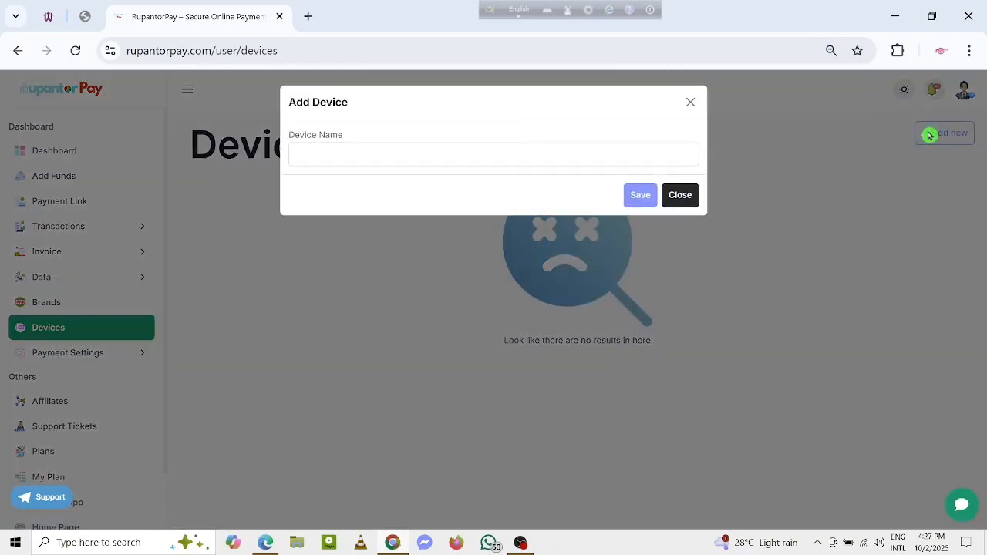
left_click(347, 154)
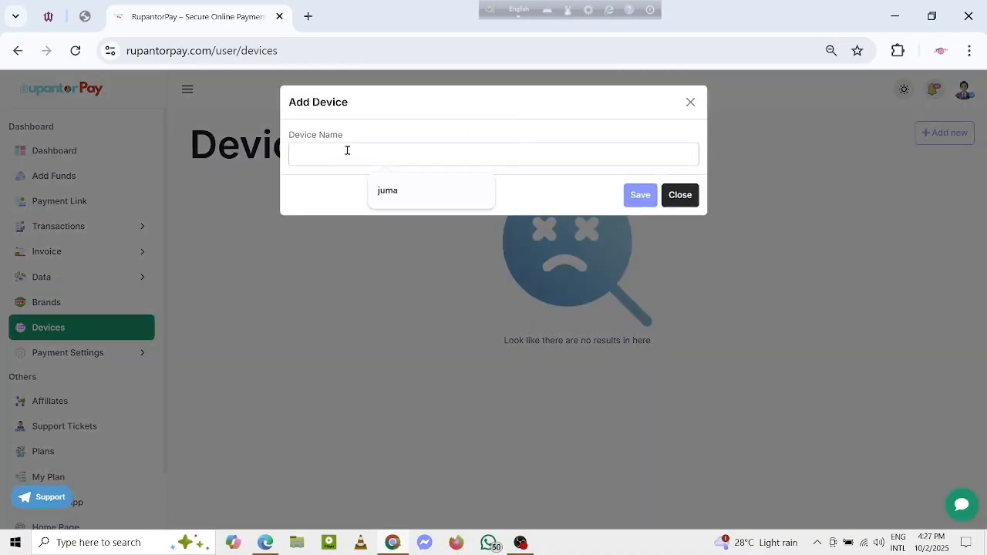
type("my web")
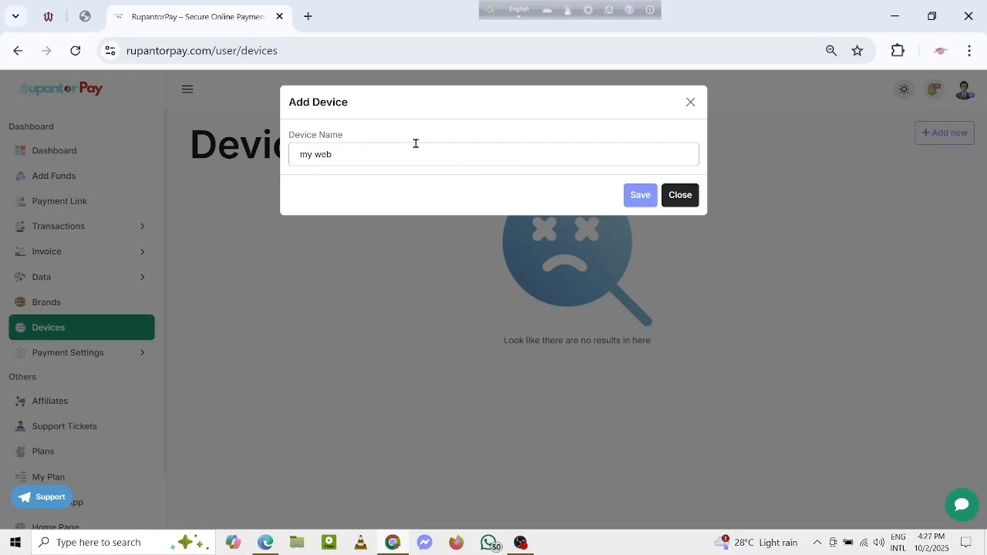
left_click(635, 198)
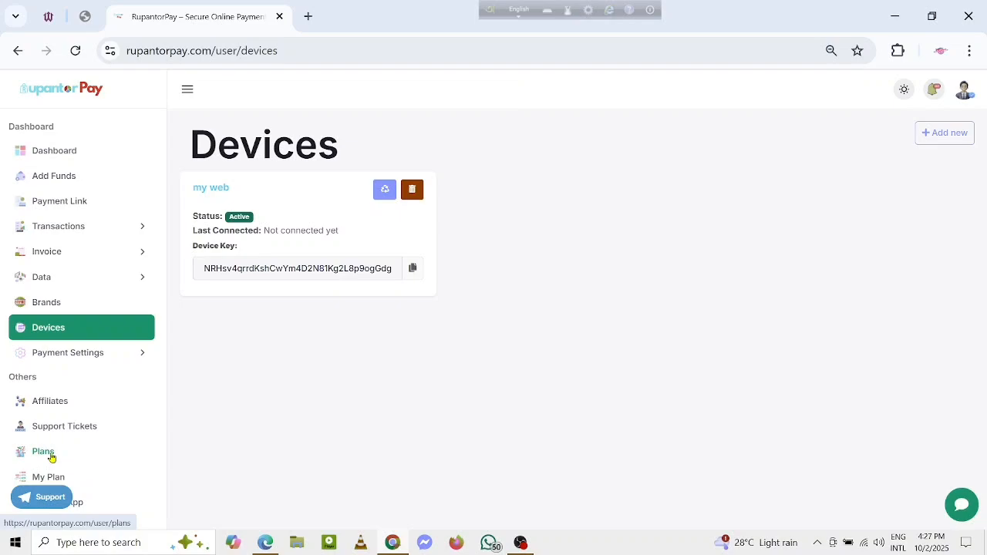
Step: Review the brand's details, the registered device and the mobile banking payment settings
left_click(46, 304)
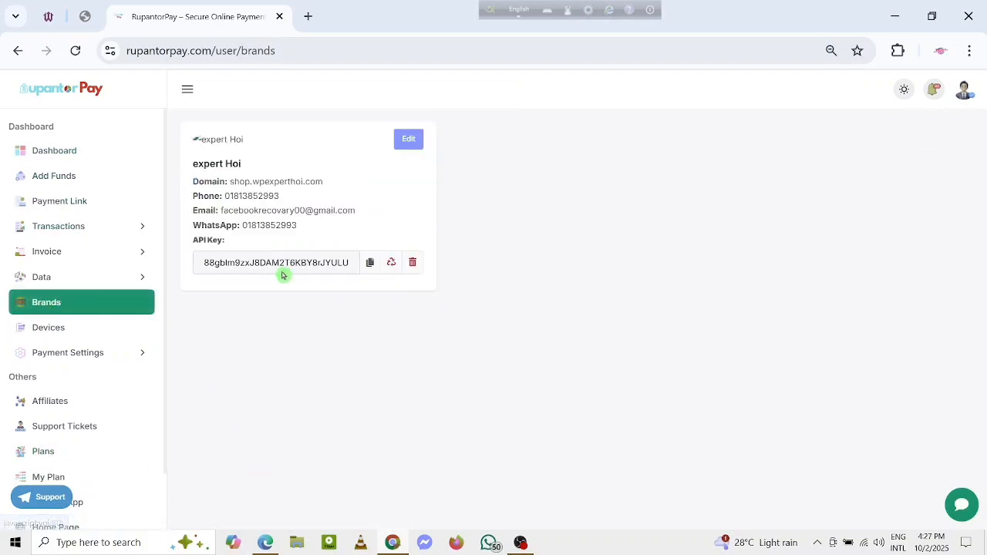
left_click(58, 332)
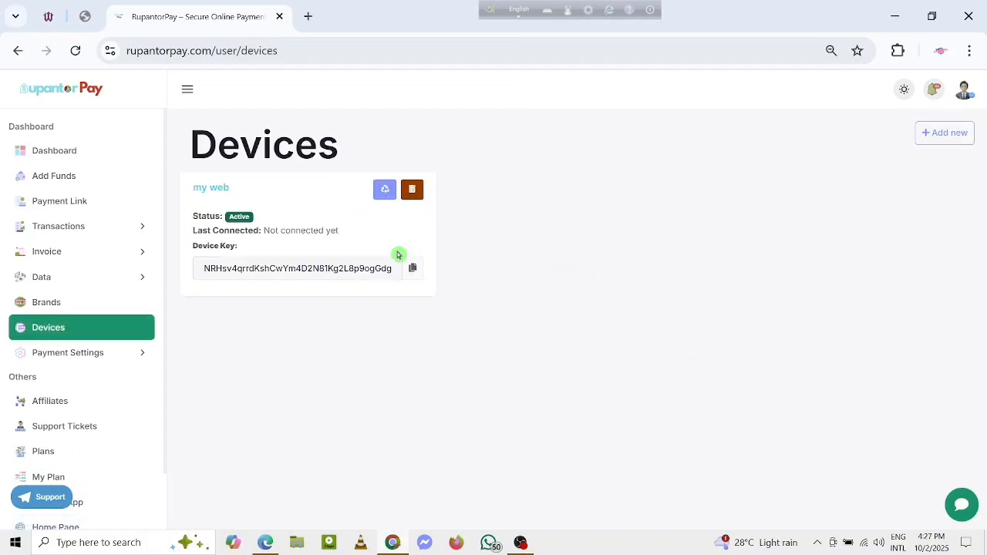
left_click(69, 354)
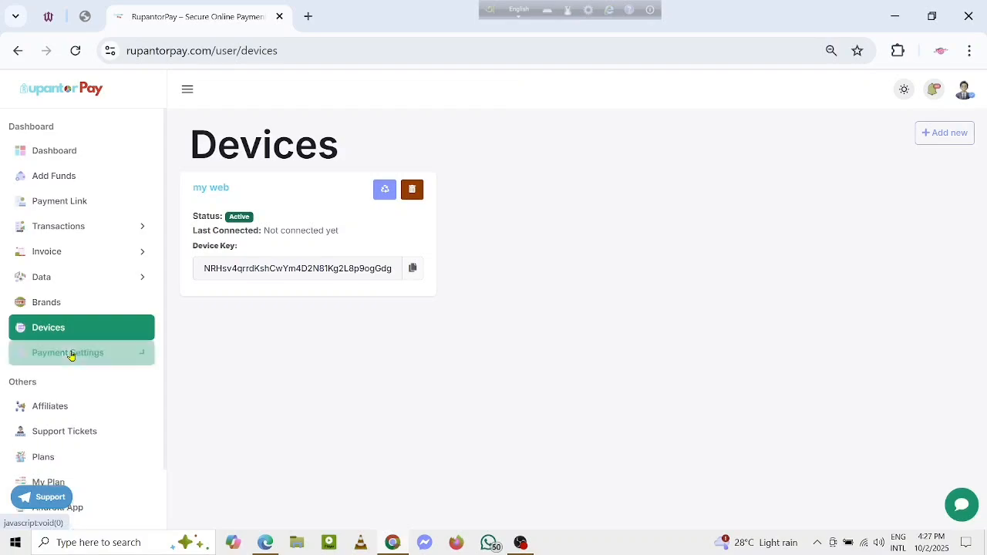
left_click(69, 381)
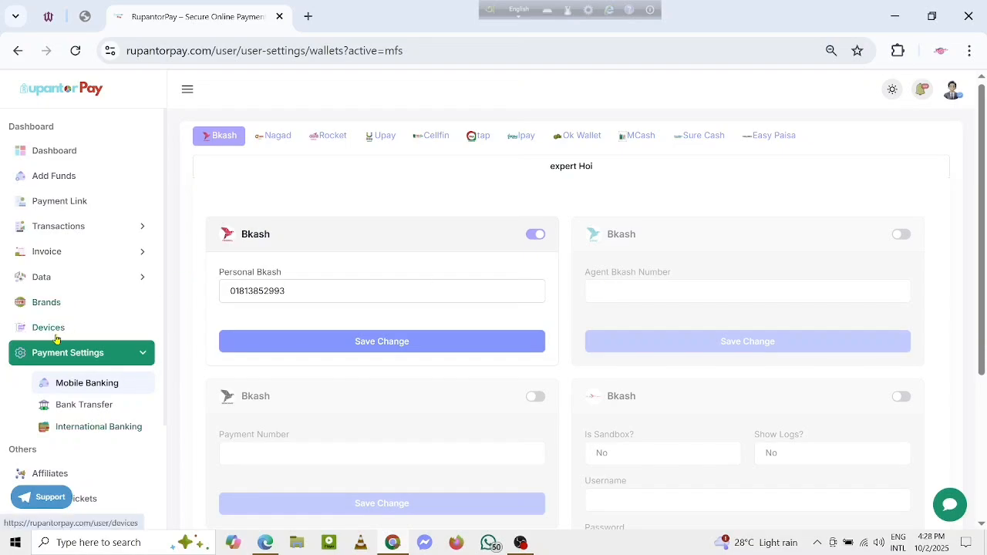
Step: Copy the brand's API key from the brands page and switch to the shop's WordPress admin
left_click(57, 306)
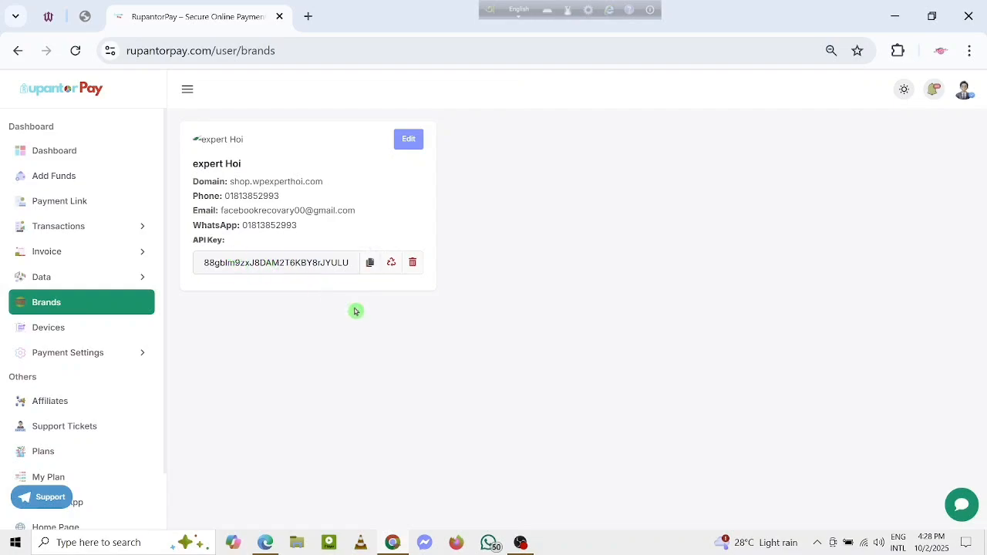
left_click(370, 263)
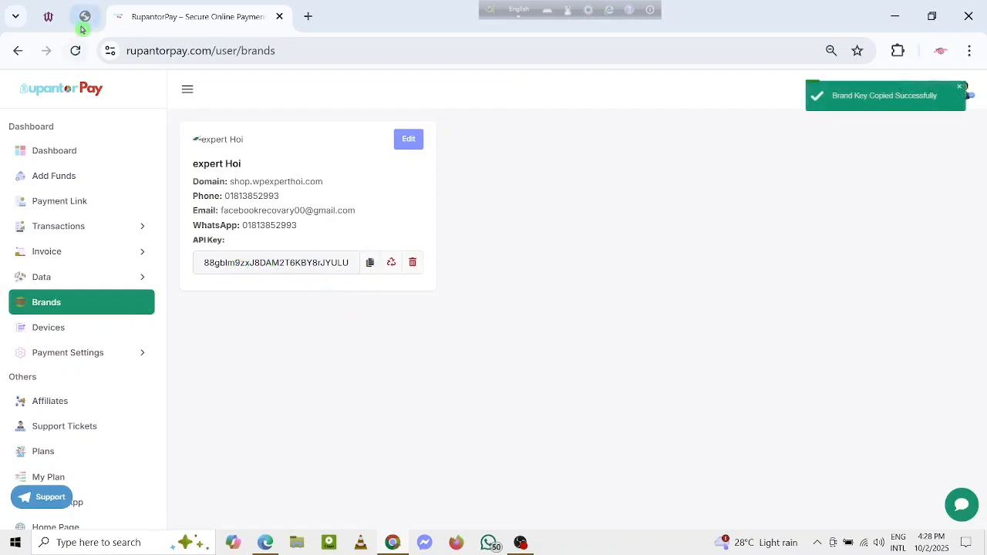
left_click(46, 21)
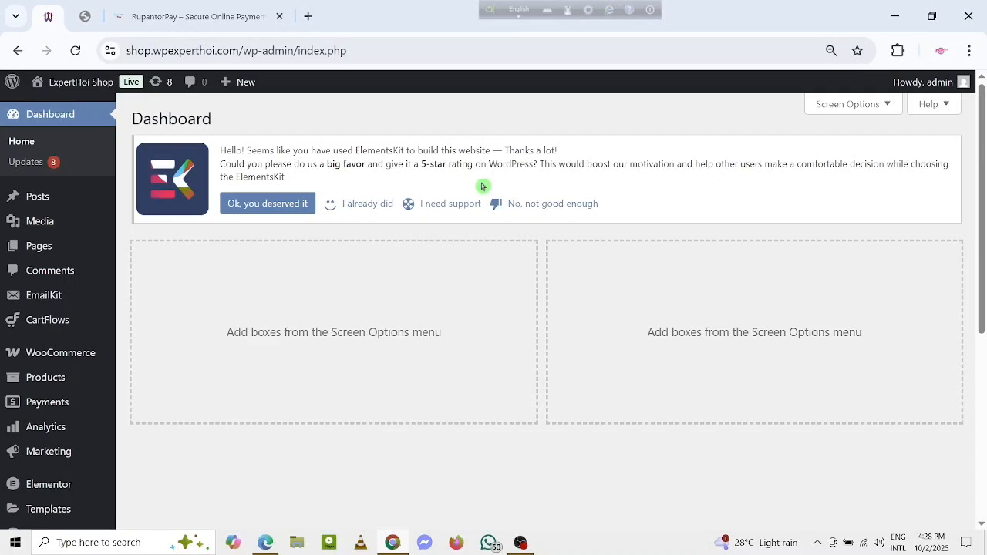
Step: Open the WordPress page for adding plugins and search for "rupantorpay"
scroll(95, 210, "down", 5)
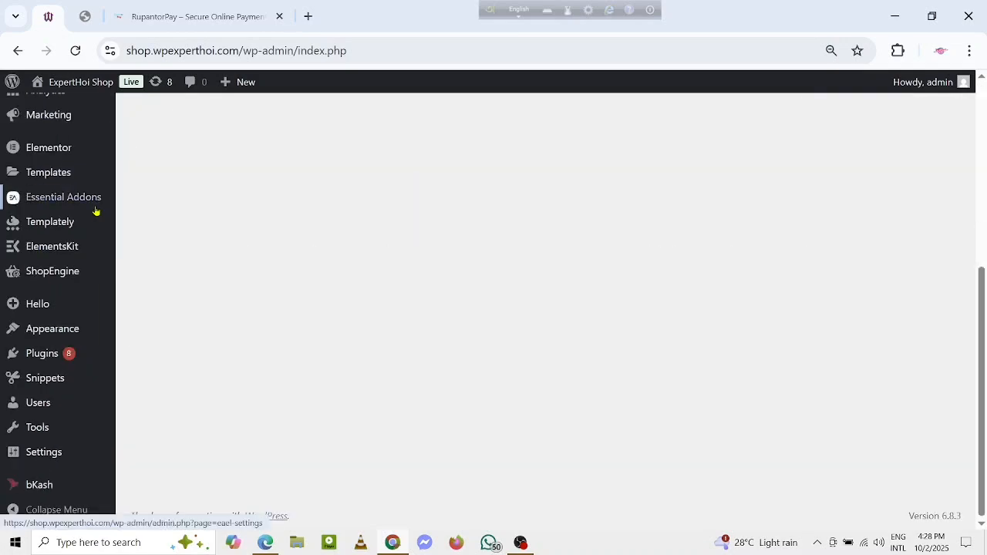
mouse_move(37, 361)
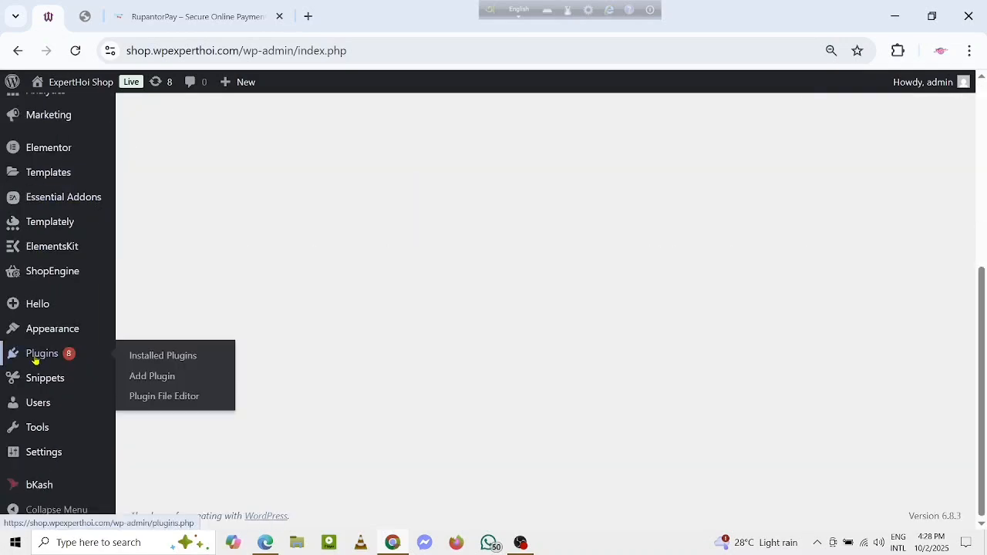
left_click(187, 377)
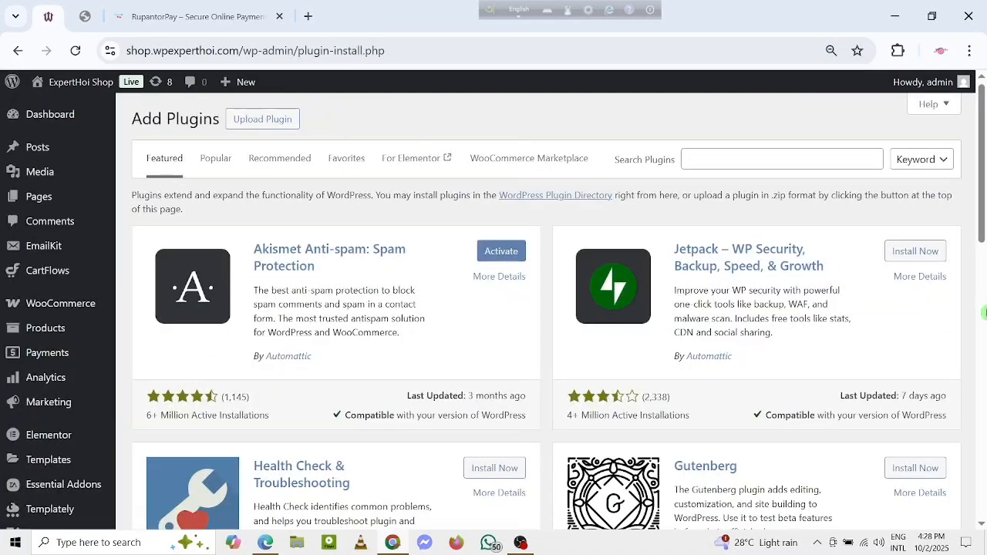
left_click(742, 161)
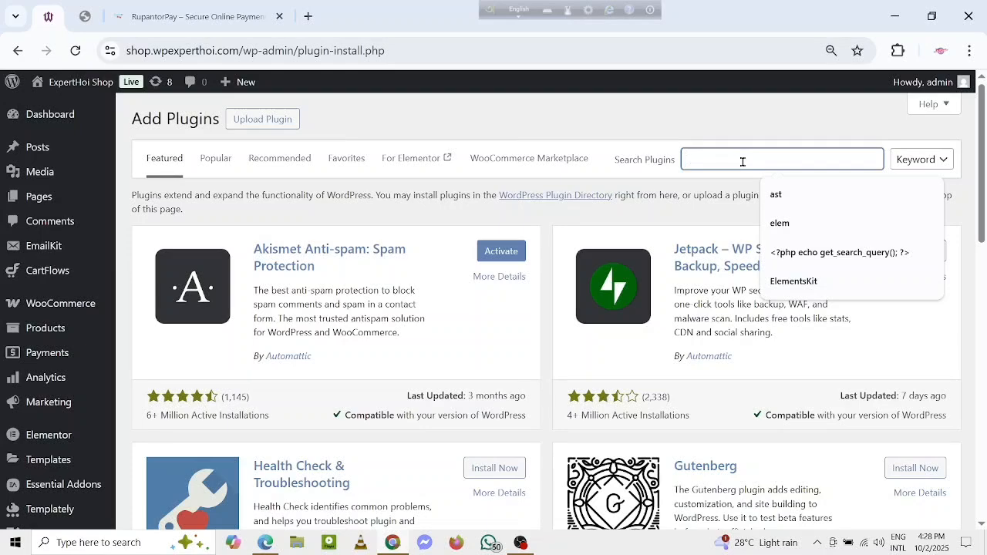
type("rupa")
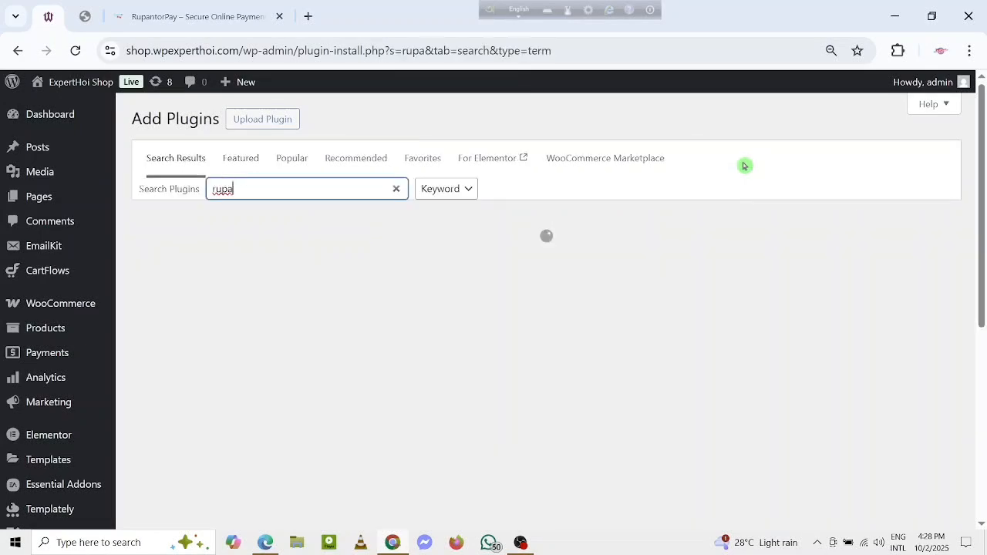
type("ntorpay")
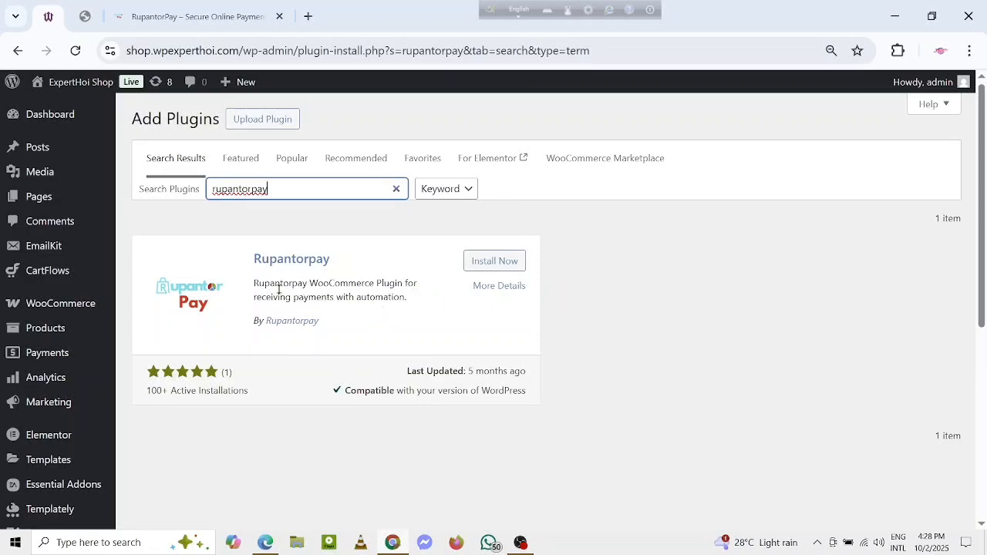
Step: Install and activate the Rupantorpay plugin, and locate it among the installed plugins
left_click(502, 265)
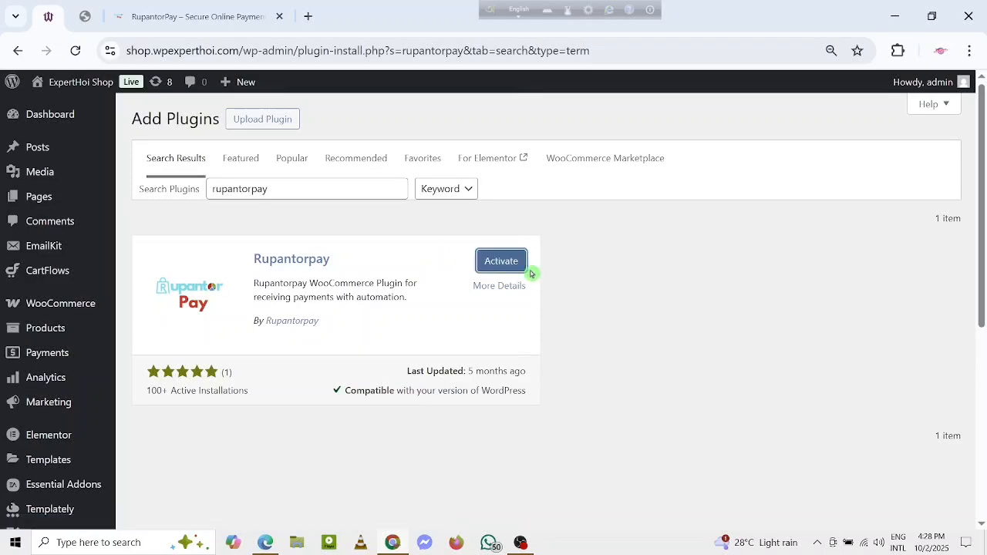
left_click(502, 265)
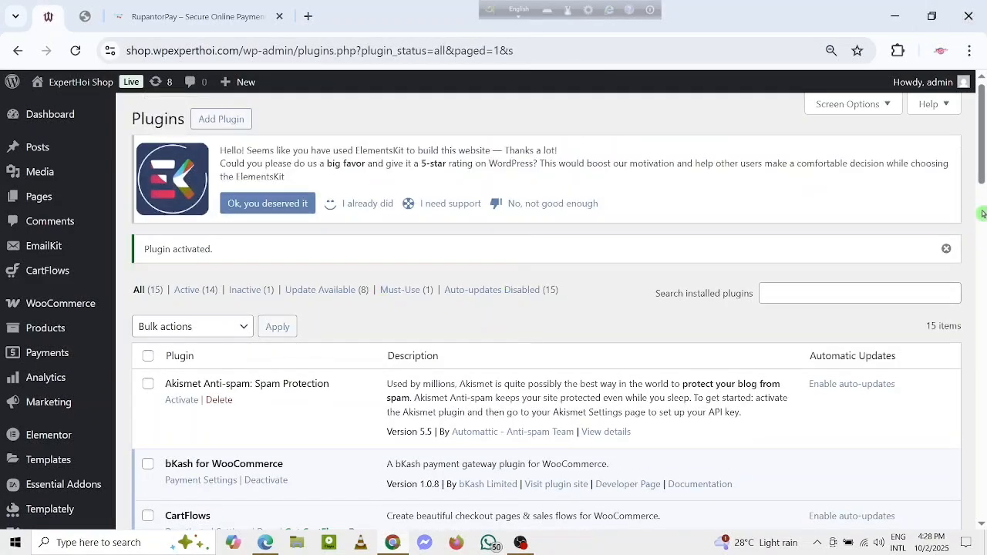
left_click_drag(983, 160, 984, 357)
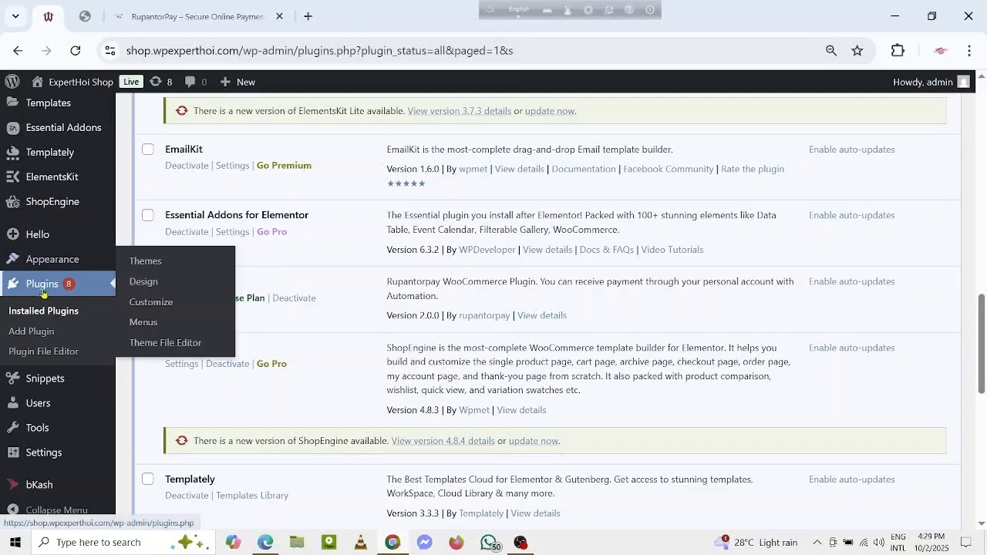
Step: Enable the rupantorpay gateway in WooCommerce's payment provider settings
scroll(39, 306, "up", 10)
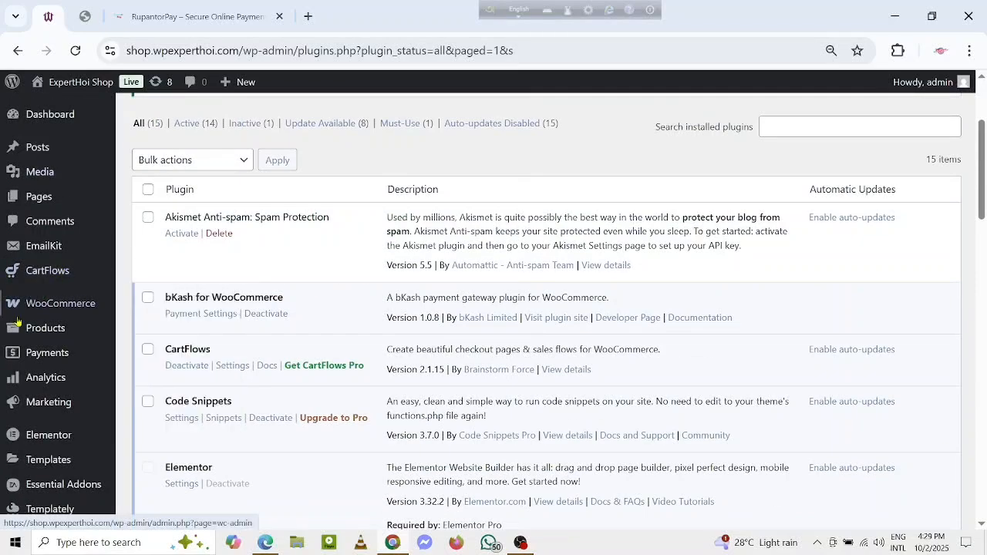
mouse_move(28, 308)
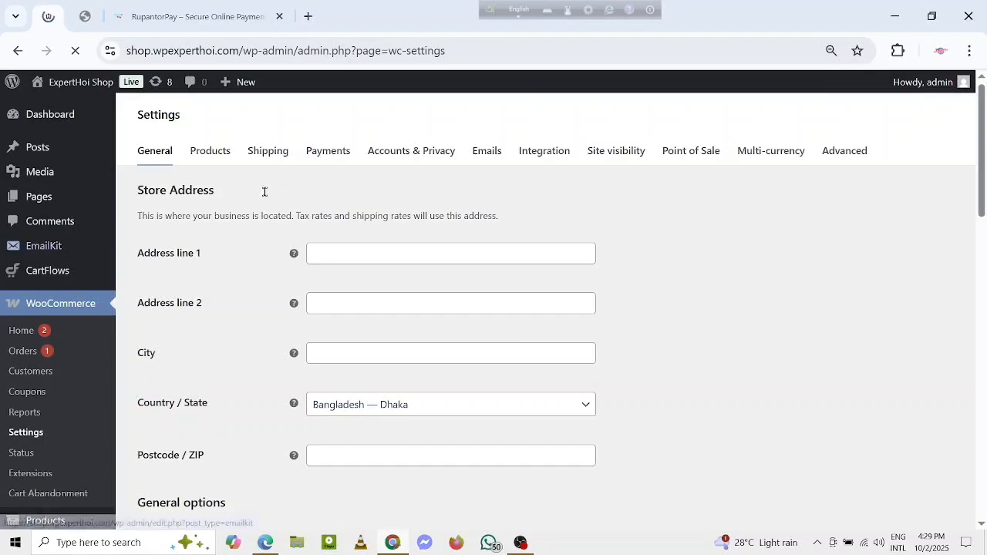
left_click(319, 153)
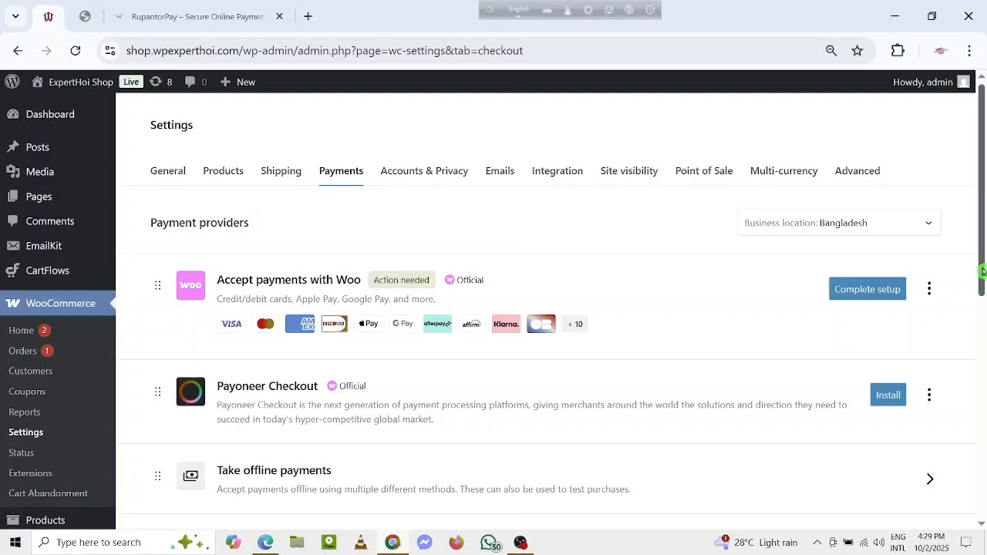
left_click_drag(982, 271, 982, 375)
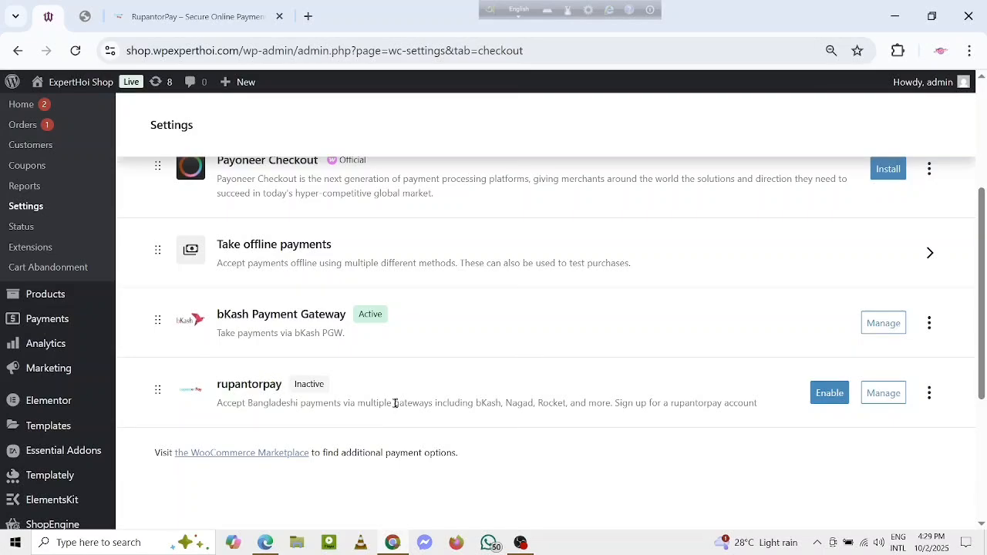
left_click(828, 398)
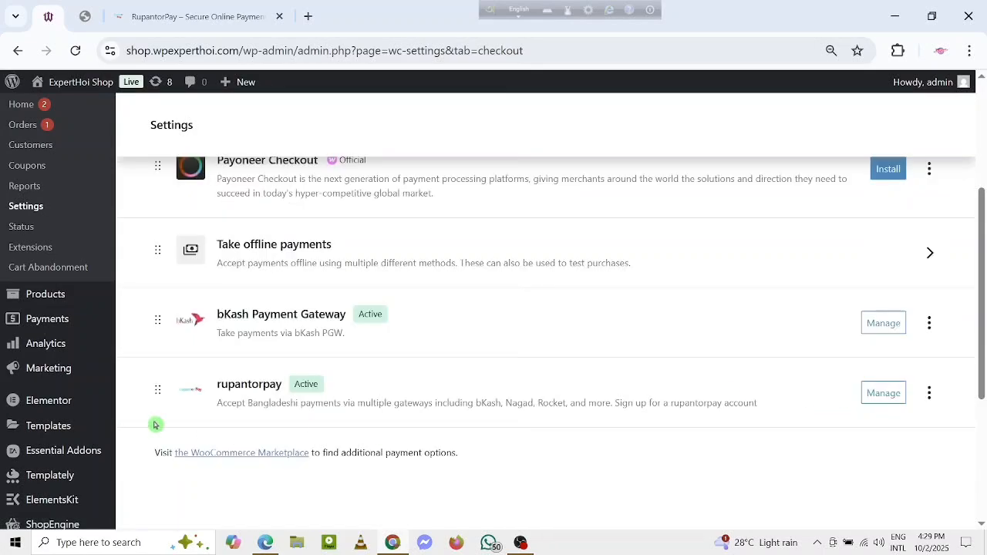
Step: Open the rupantorpay gateway's settings, replace the placeholder with the copied API key and save the changes
left_click(894, 399)
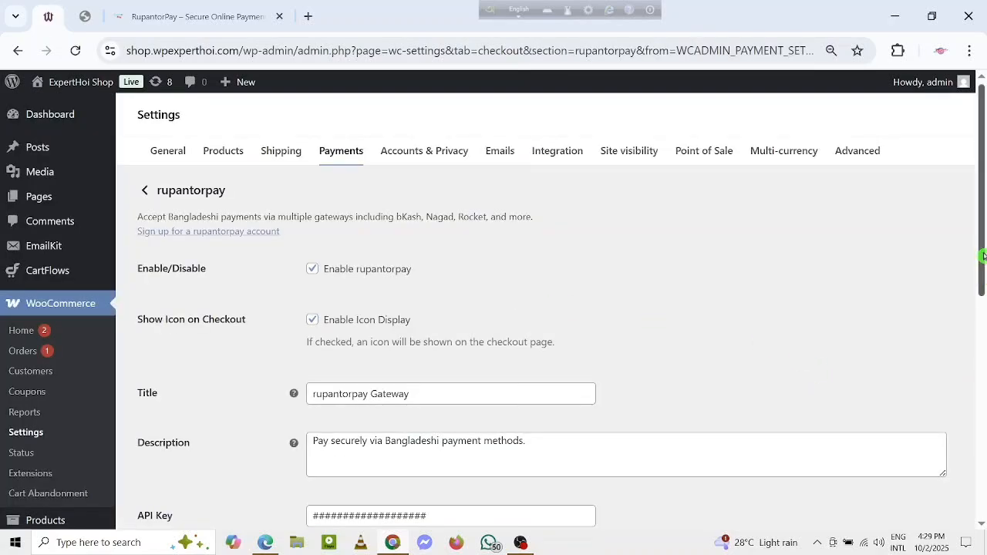
scroll(410, 267, "down", 2)
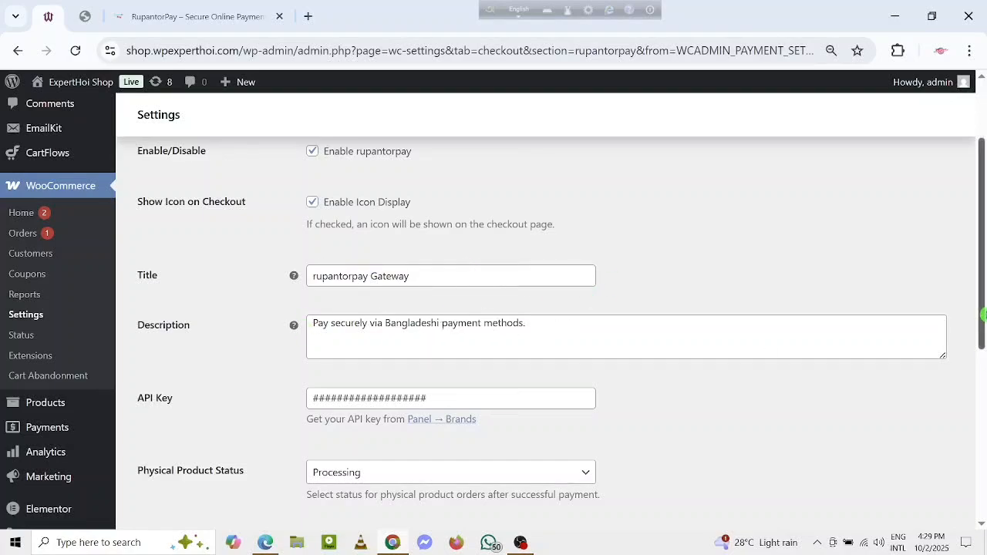
scroll(284, 241, "down", 2)
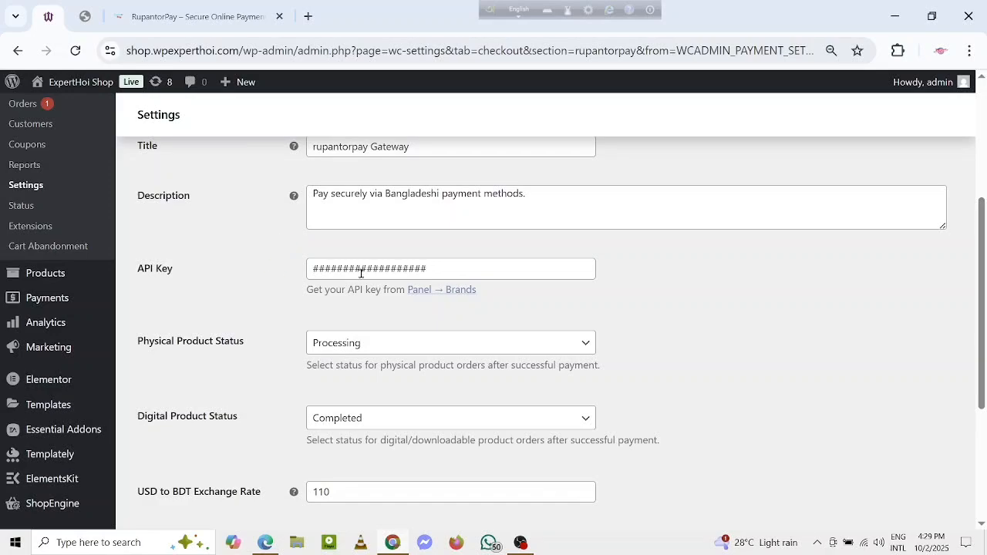
left_click(475, 269)
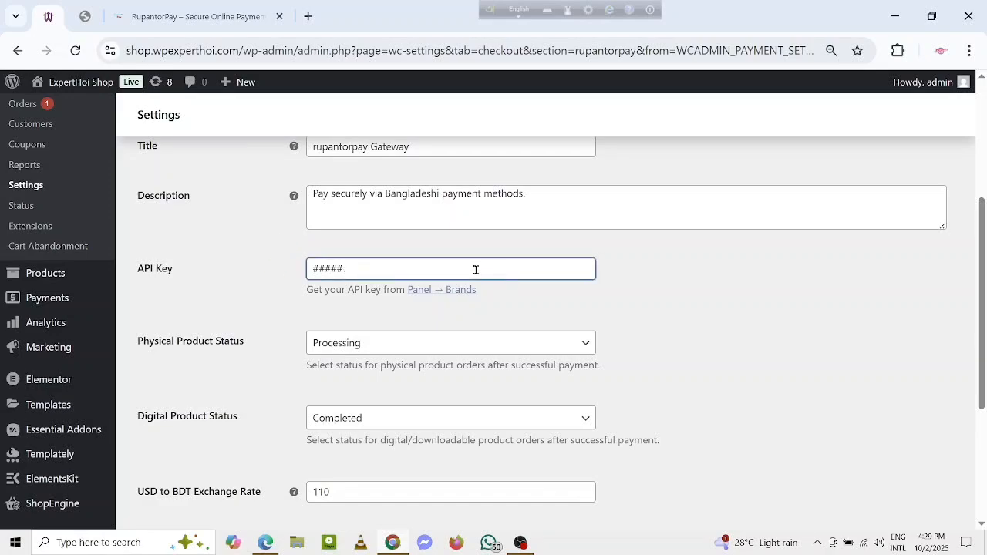
right_click(424, 264)
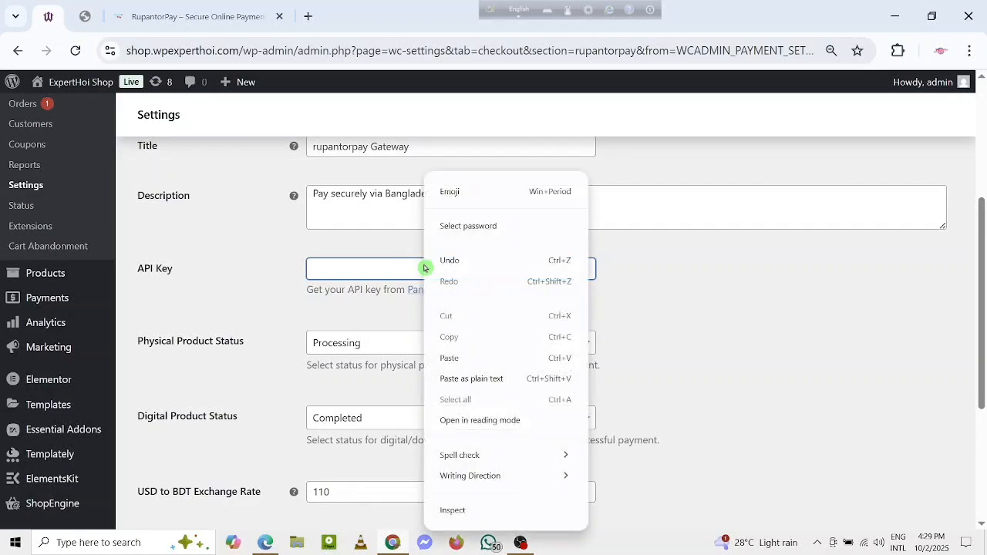
left_click(476, 357)
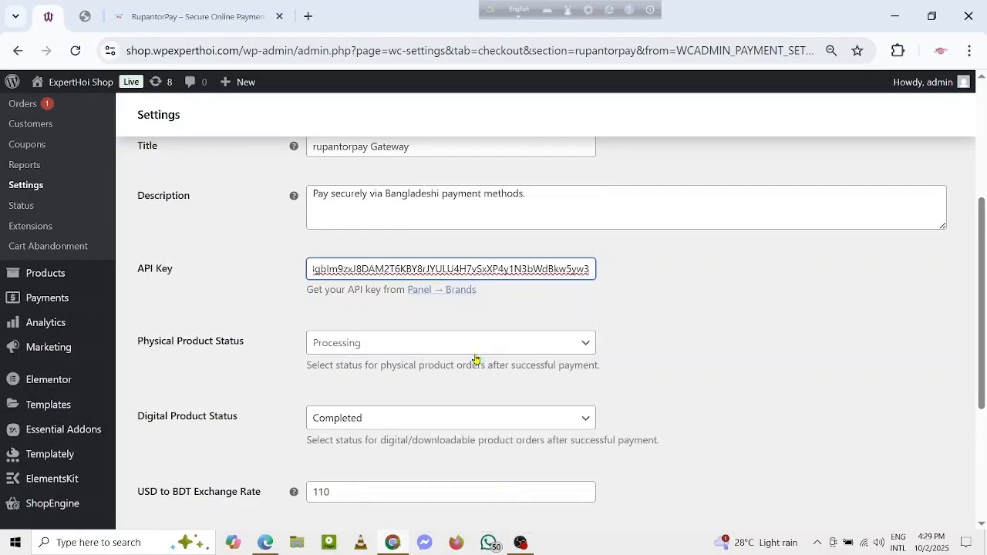
left_click_drag(983, 324, 984, 412)
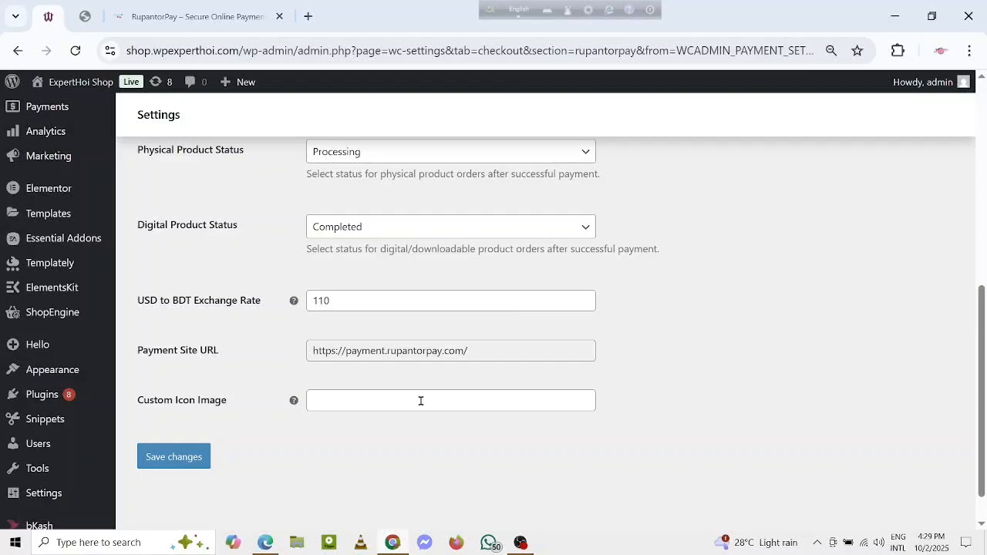
left_click(191, 457)
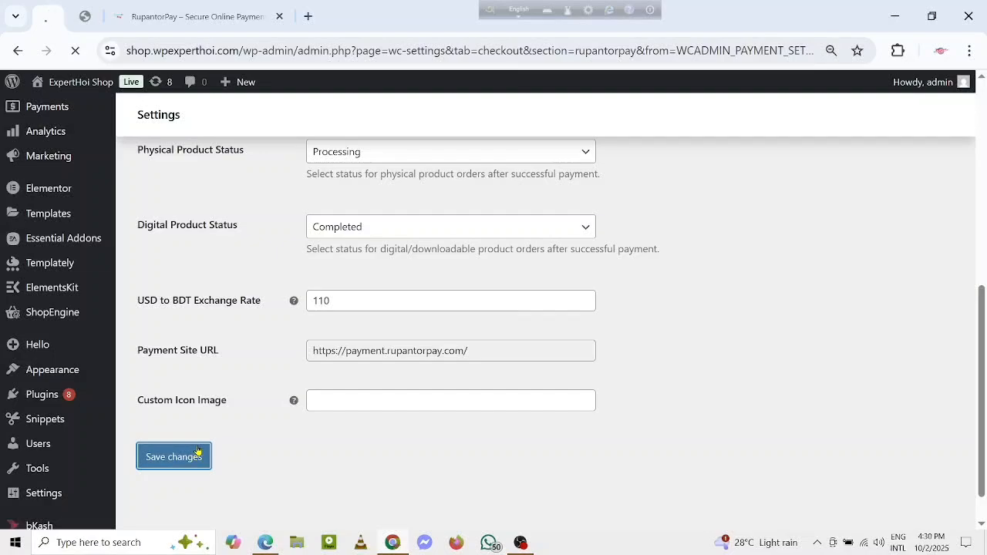
Step: Switch to the shop's checkout page in Edge, reload it and check the available payment methods
left_click(264, 543)
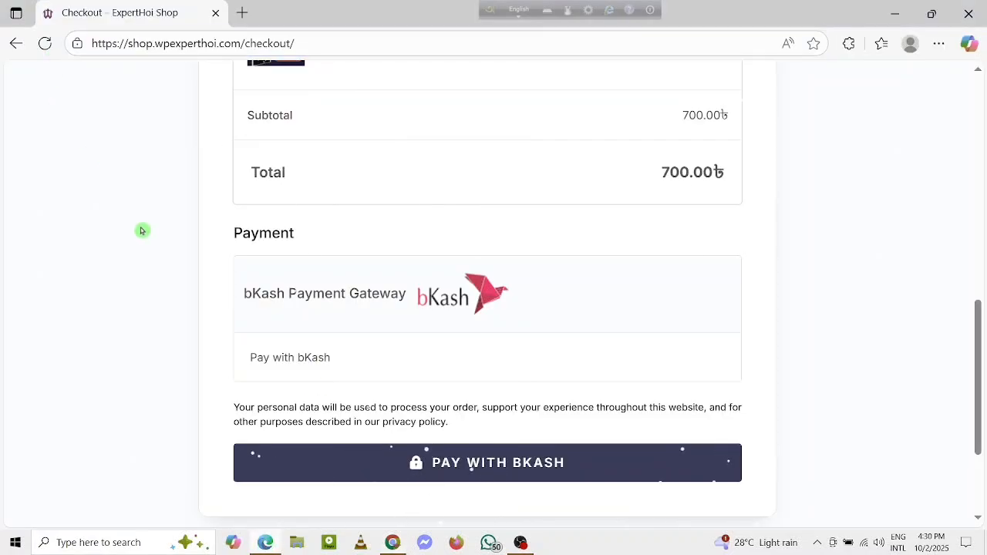
left_click(44, 44)
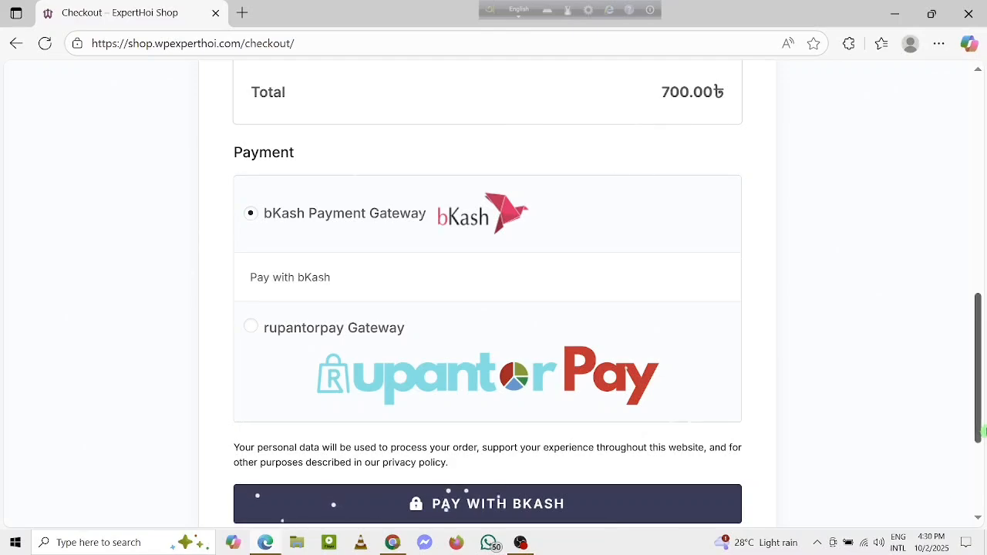
scroll(976, 418, "down", 1)
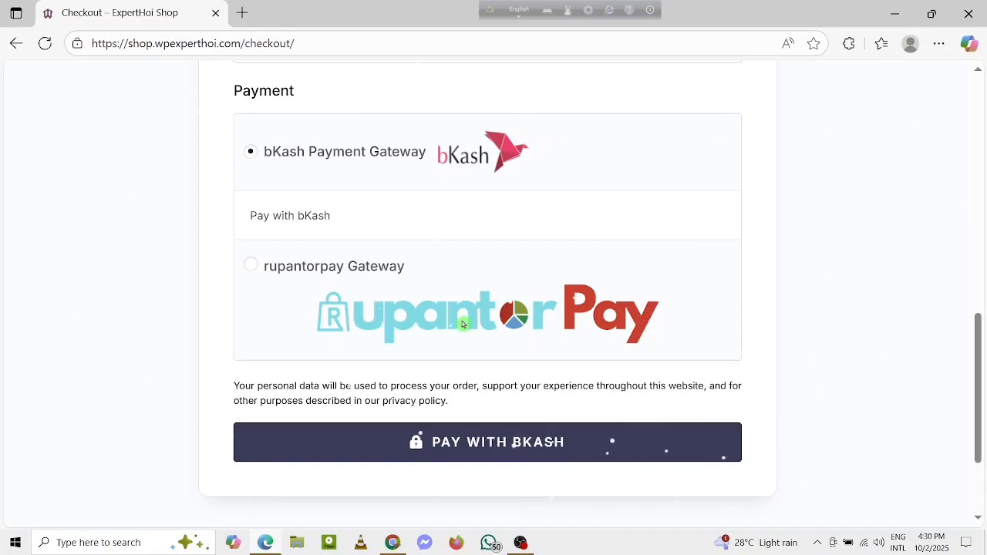
Step: Return to Chrome to review the rupantorpay gateway's settings, including the custom icon field, and compare them with the checkout page in Edge
left_click(393, 543)
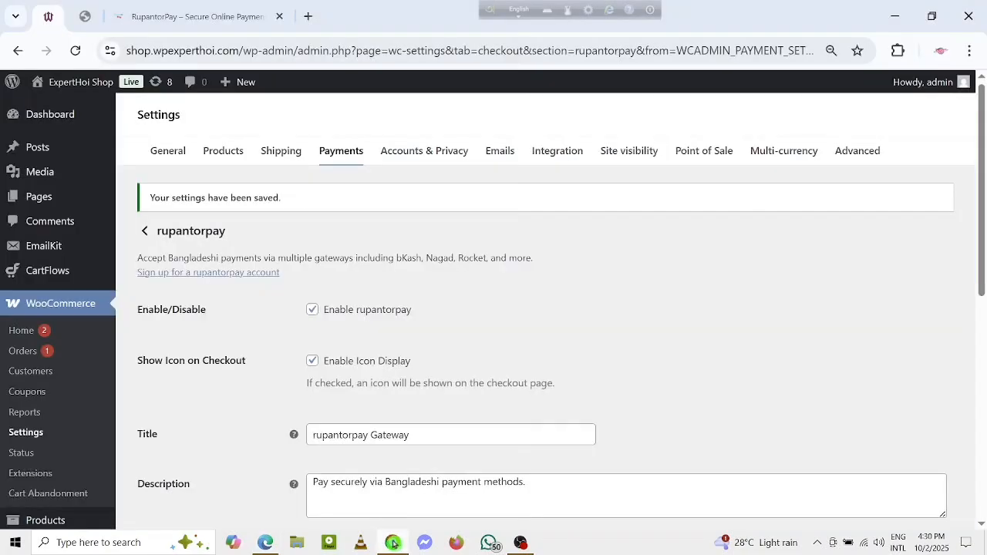
scroll(540, 348, "down", 10)
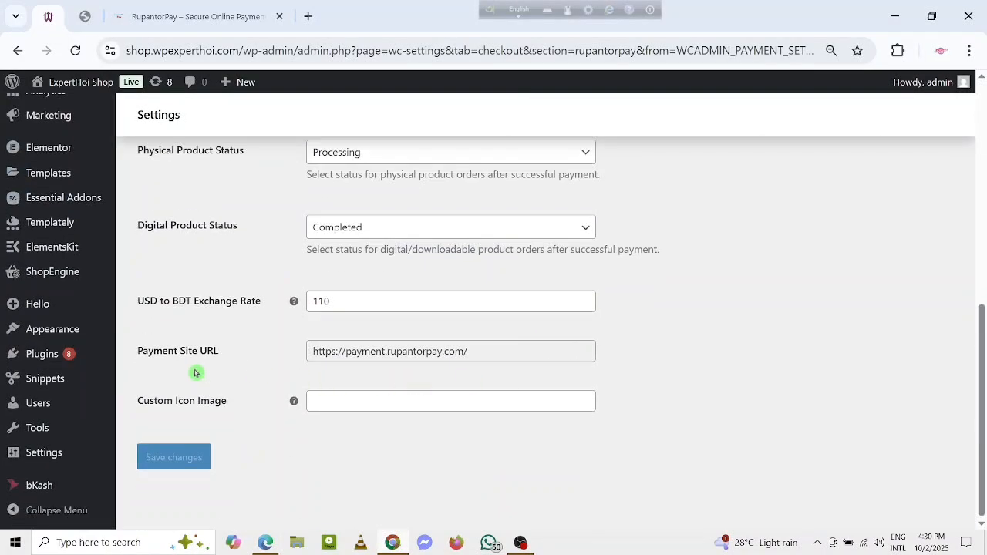
left_click(370, 400)
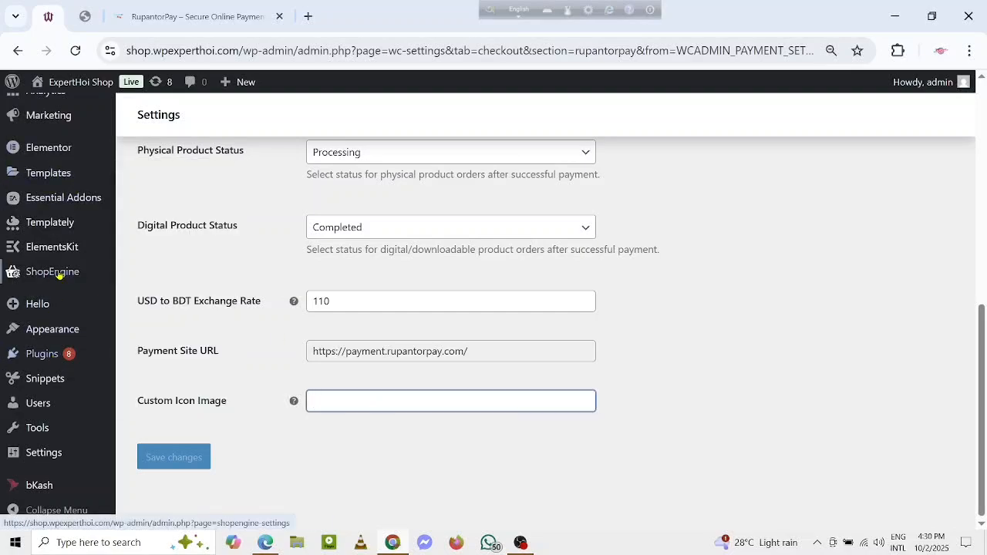
scroll(60, 272, "up", 8)
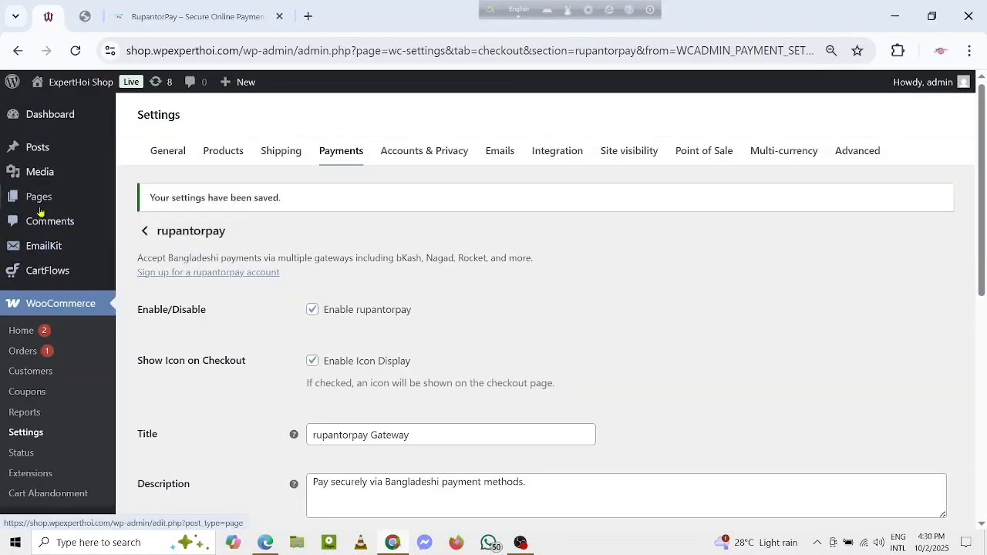
scroll(370, 324, "down", 8)
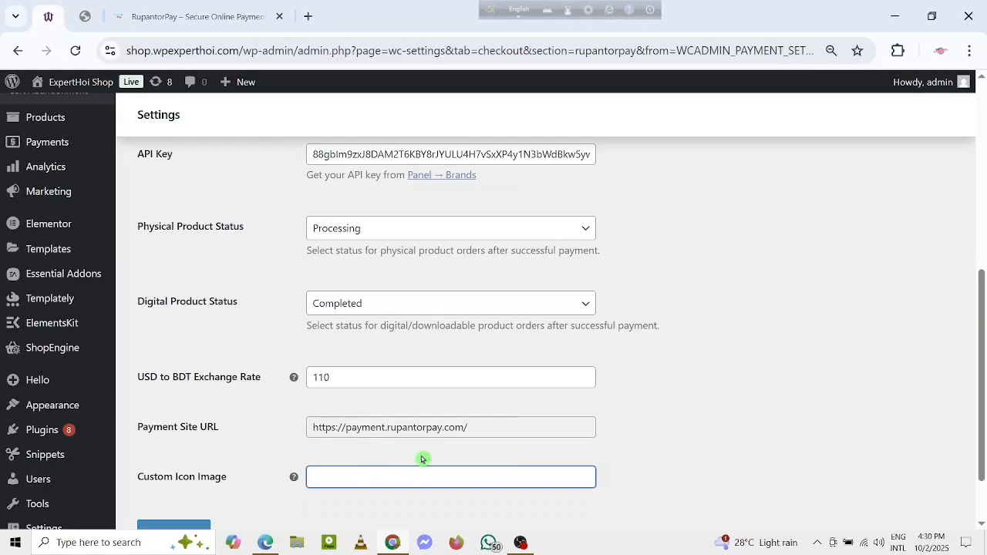
left_click(266, 542)
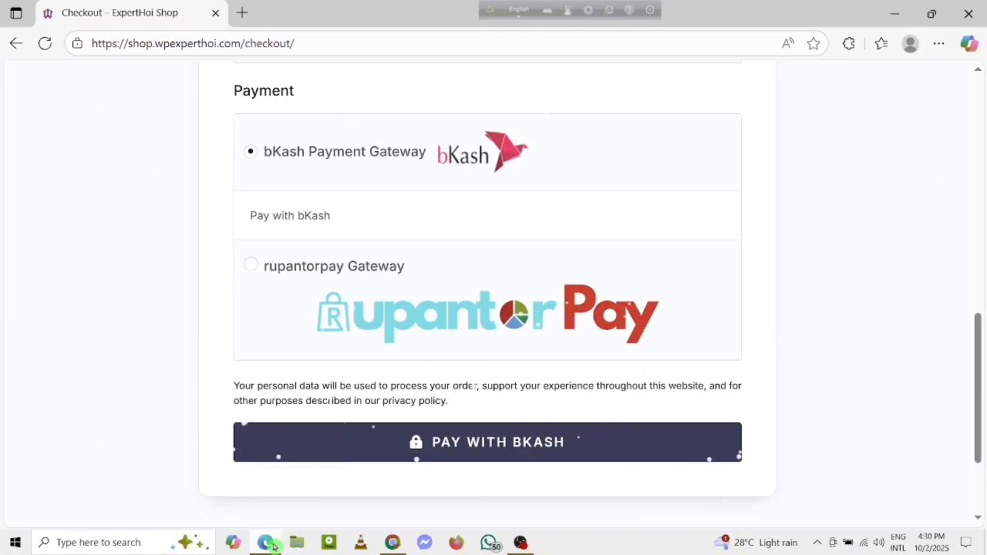
Step: Back in Chrome's gateway settings, shorten the gateway's title to "rupantorpay" and save the changes
left_click(392, 543)
scroll(462, 328, "up", 6)
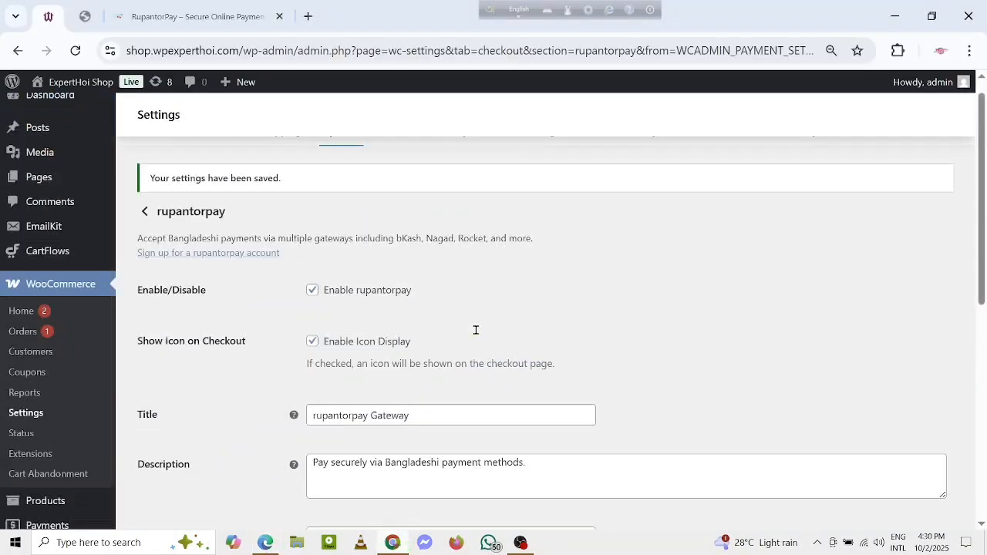
left_click(428, 438)
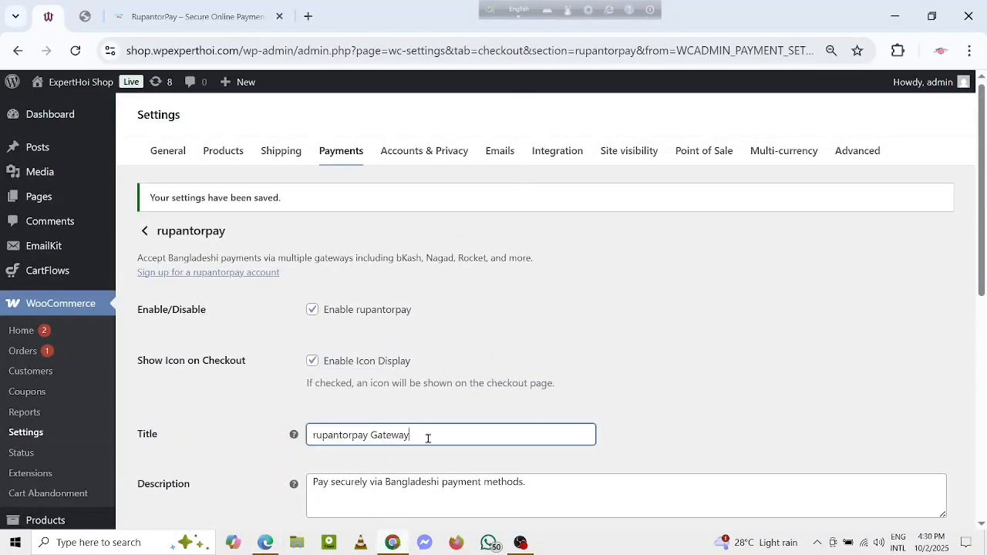
key("BackSpace")
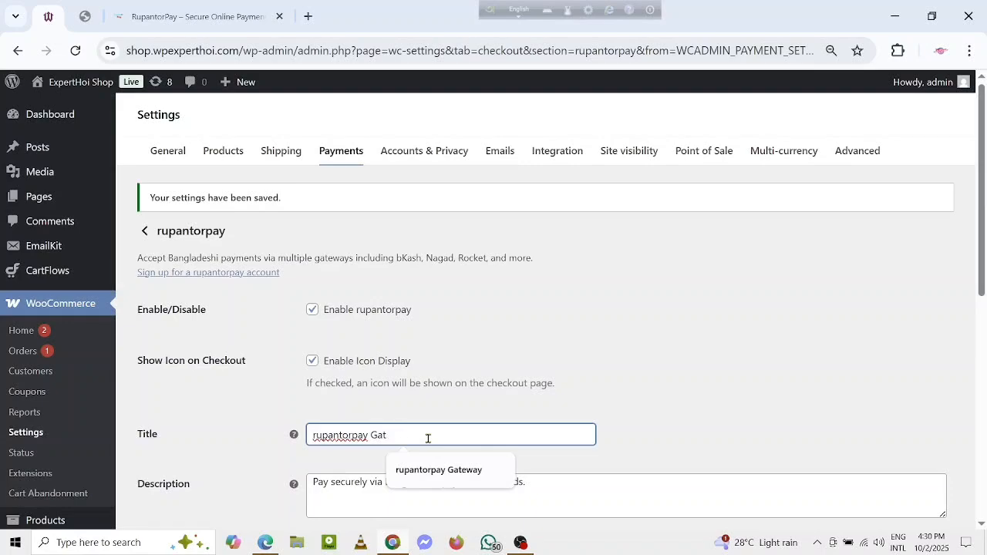
scroll(709, 326, "down", 5)
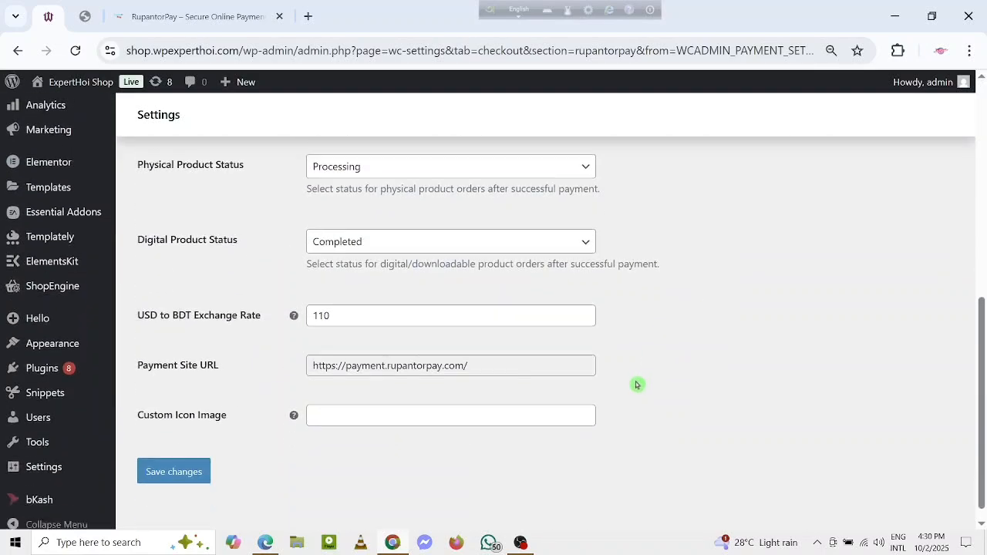
left_click(164, 457)
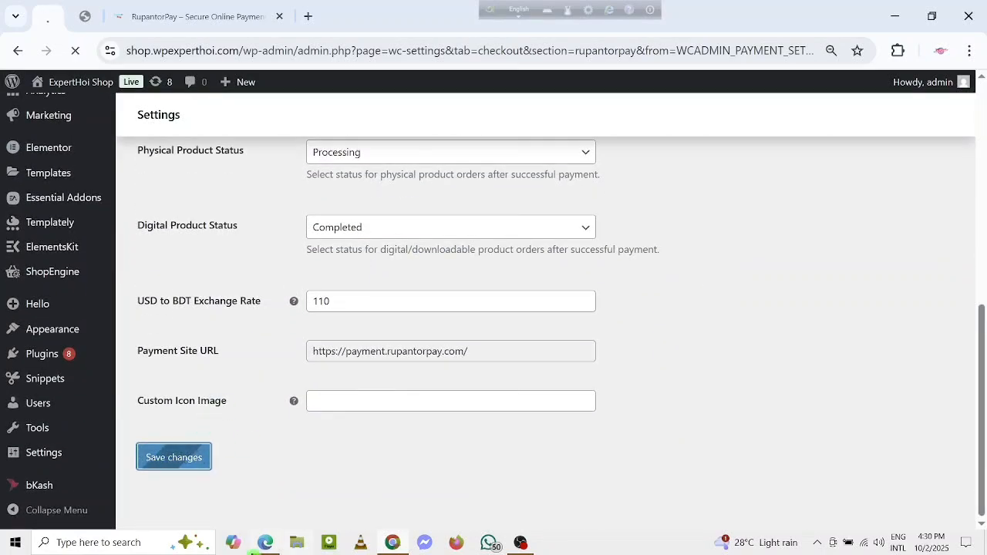
Step: Reload the checkout page in Edge, select rupantorpay as the payment method and place the order
left_click(265, 542)
scroll(209, 264, "up", 10)
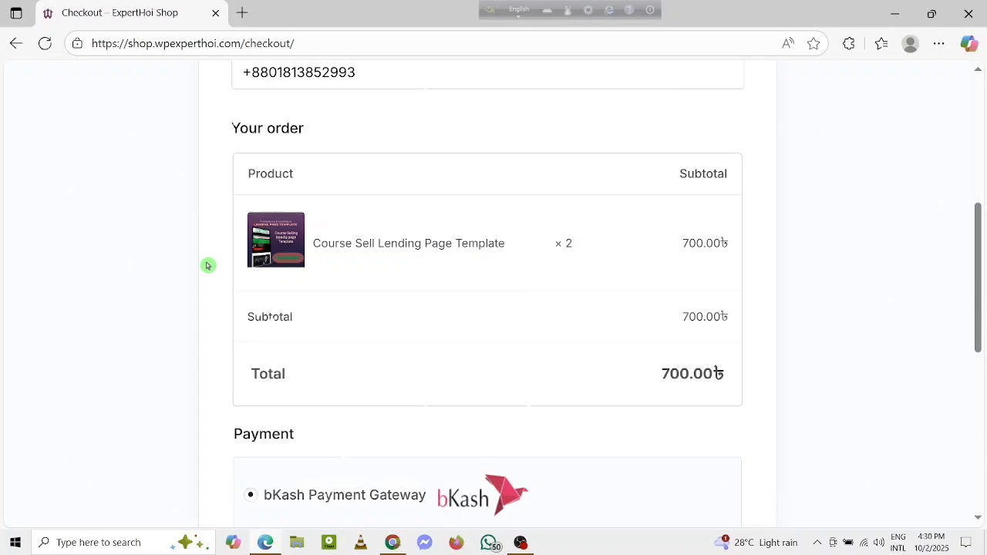
left_click(47, 44)
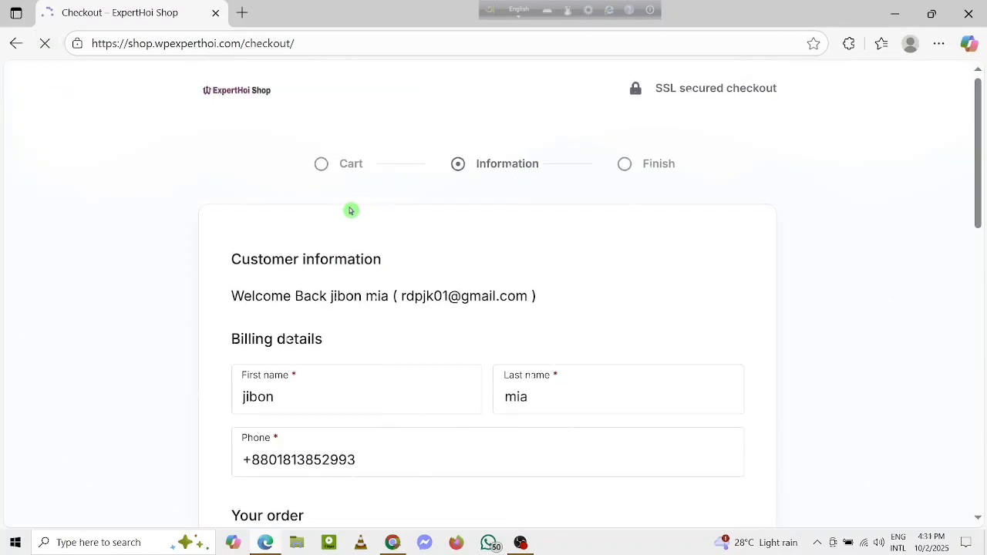
scroll(350, 210, "down", 10)
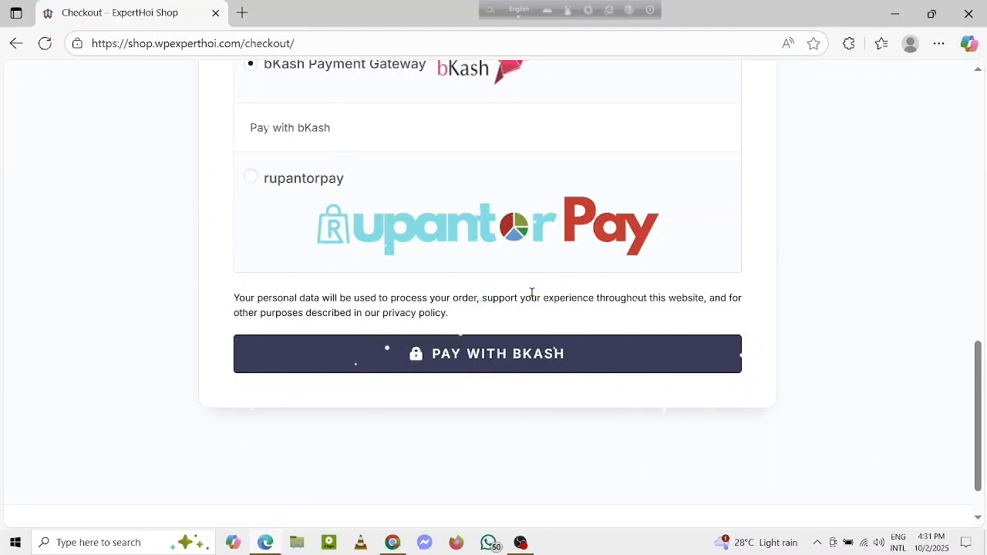
left_click(251, 182)
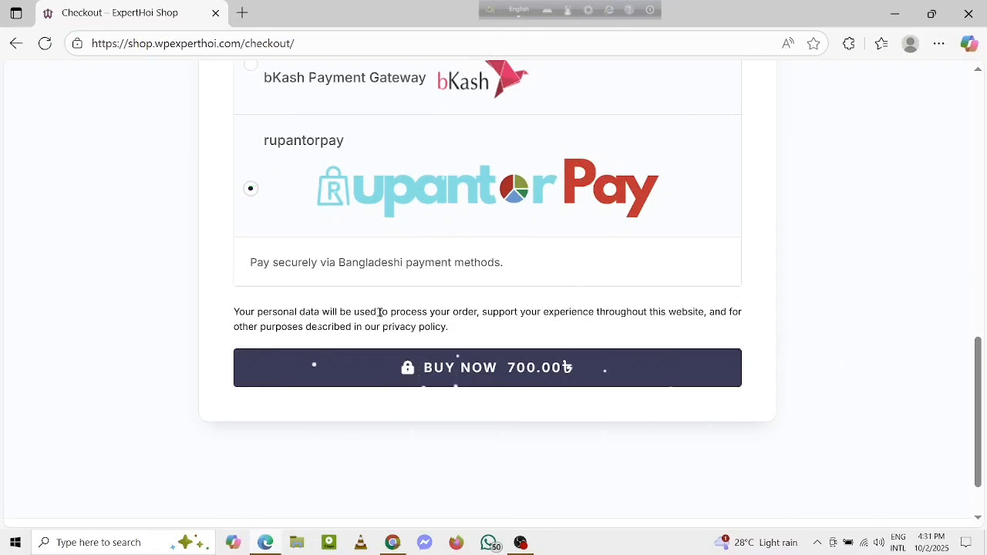
left_click(465, 367)
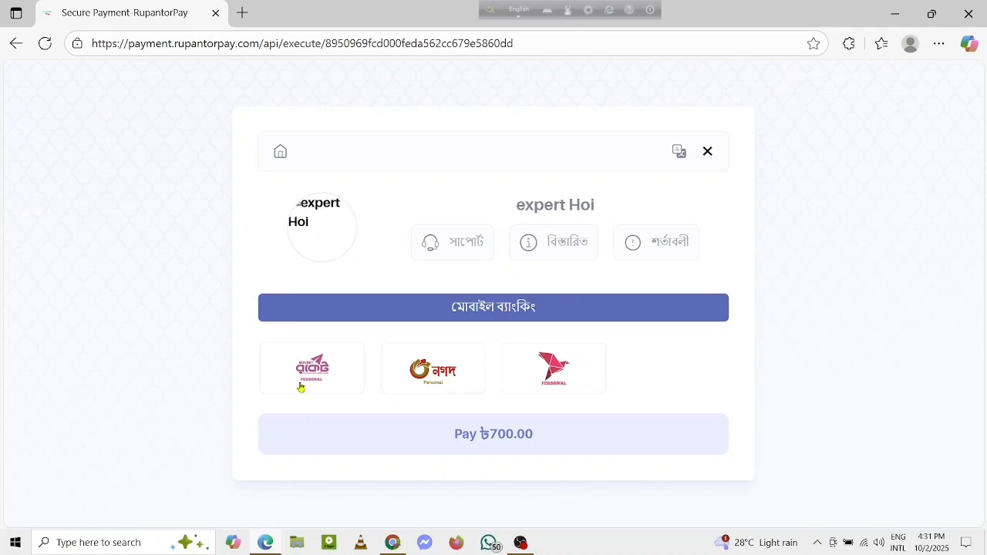
Step: Choose bKash Personal on the RupantorPay payment page and review its payment instructions
left_click(573, 377)
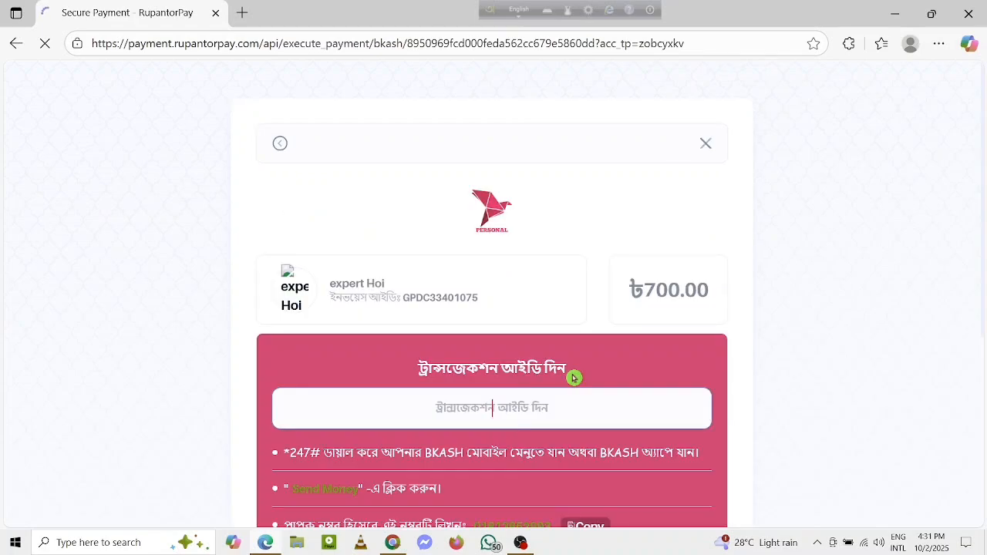
scroll(493, 308, "down", 2)
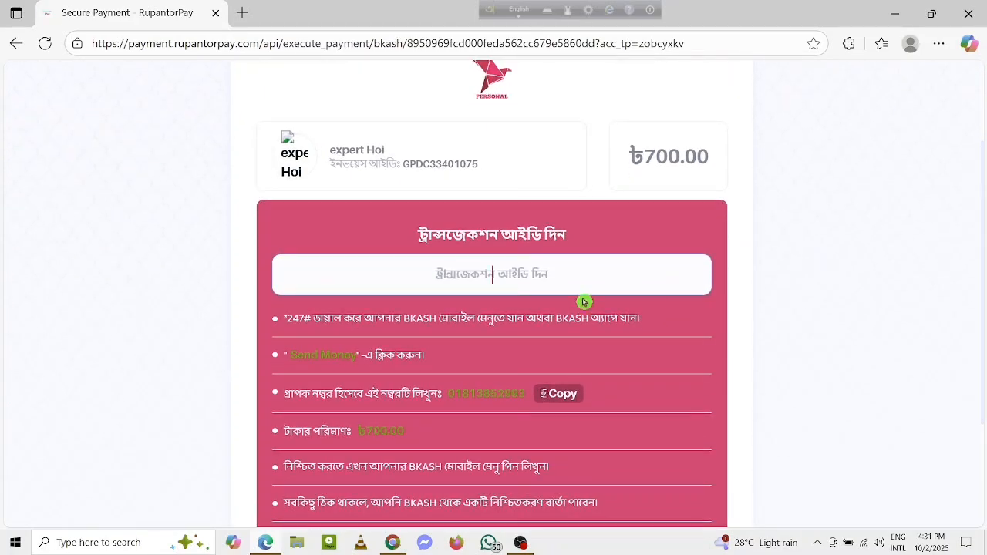
scroll(584, 302, "down", 3)
scroll(584, 300, "up", 5)
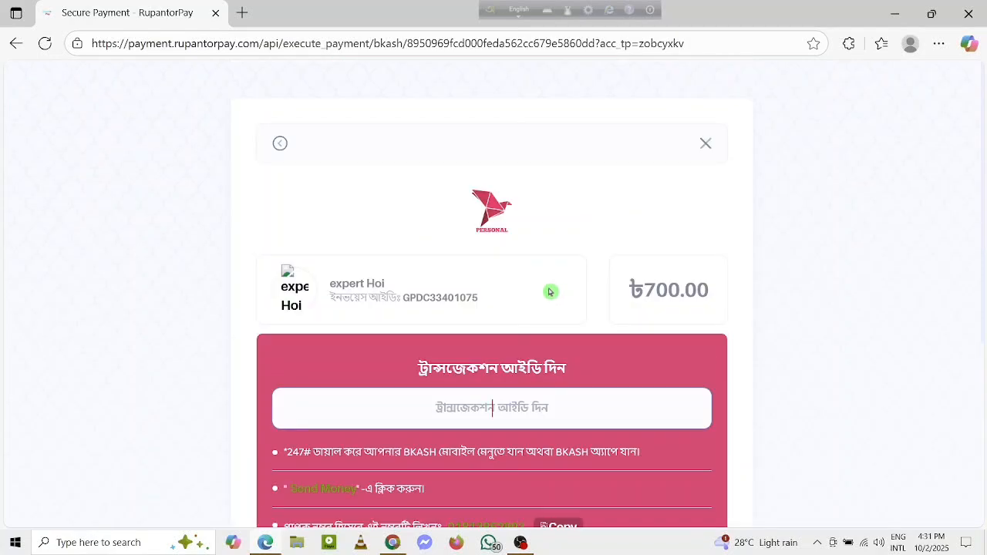
Step: Return to the RupantorPay payment method list, choose Nagad Personal and review its payment instructions
left_click(280, 144)
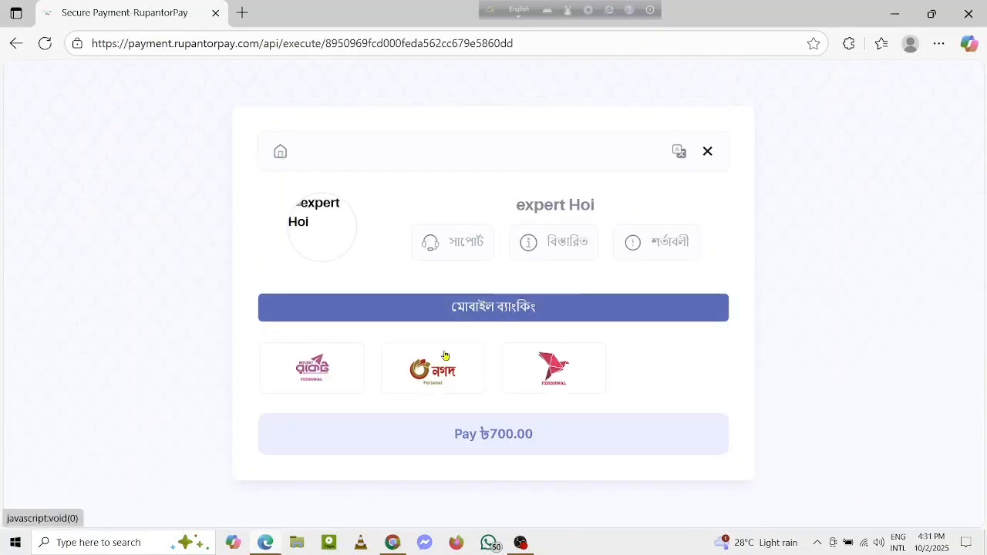
left_click(445, 381)
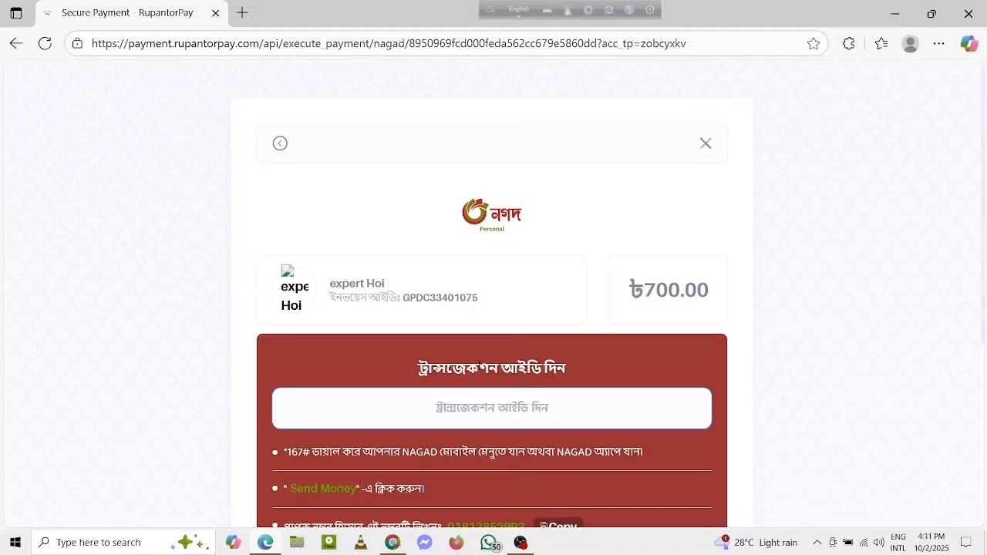
scroll(478, 364, "down", 4)
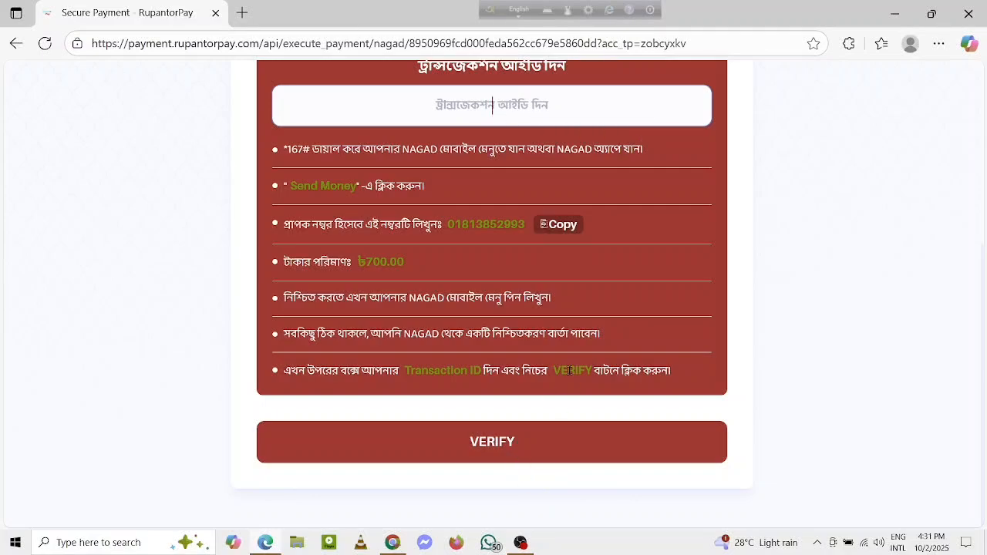
scroll(568, 370, "up", 4)
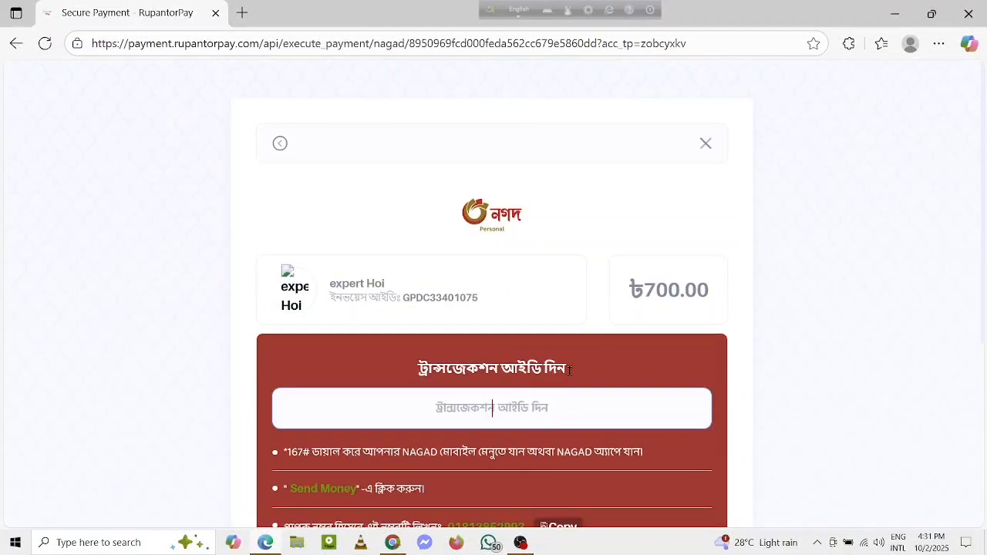
Step: Go back to the payment method list, choose Rocket Personal and look over its payment page
left_click(280, 143)
left_click(321, 376)
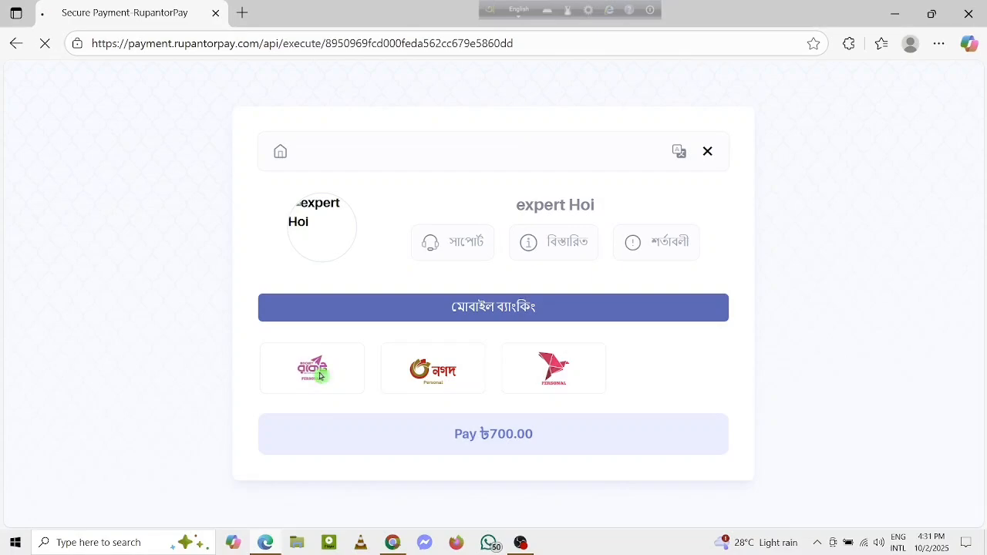
scroll(539, 316, "down", 4)
scroll(540, 317, "up", 4)
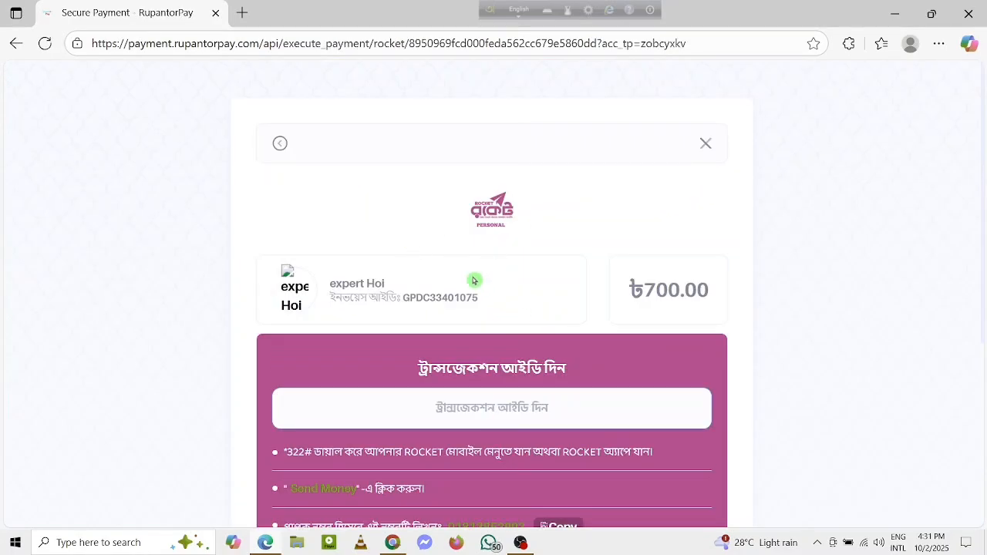
Step: Switch to the RupantorPay dashboard in Chrome, download the Android app and copy the device key of the "my web" device
left_click(392, 543)
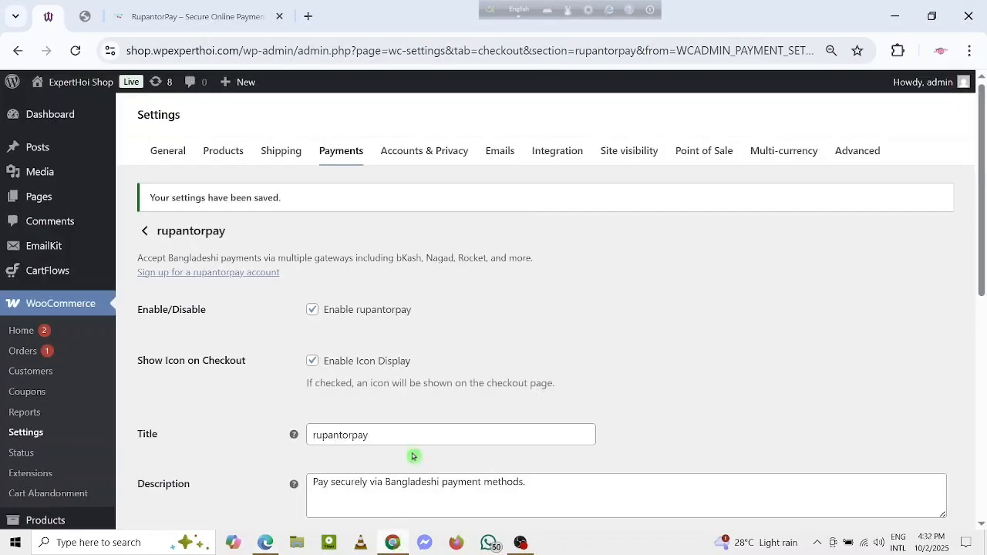
left_click(220, 15)
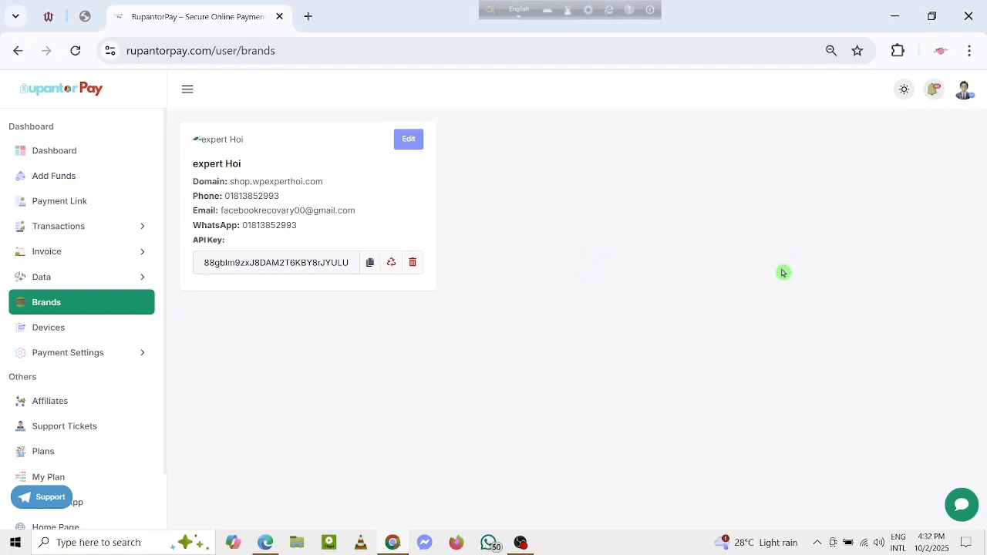
scroll(109, 342, "down", 1)
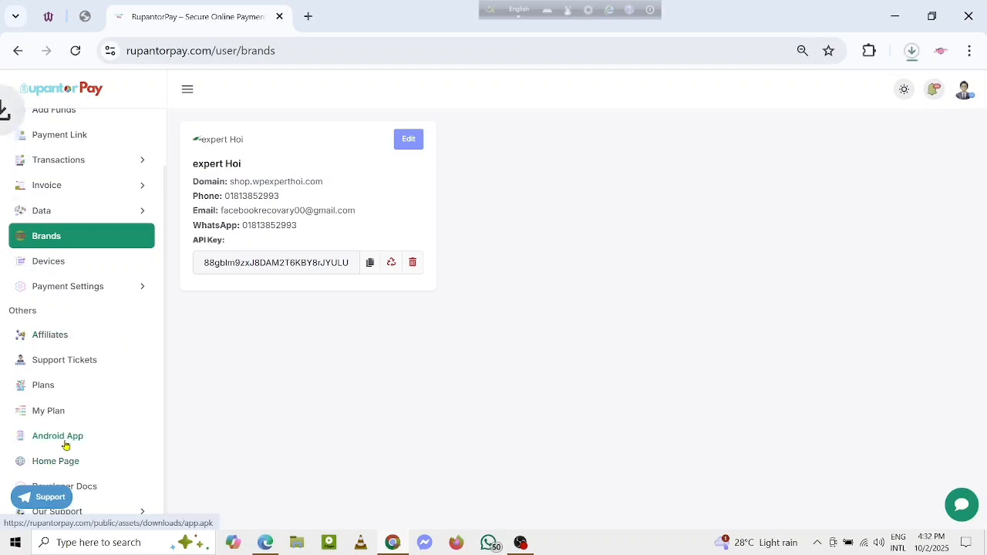
left_click(909, 52)
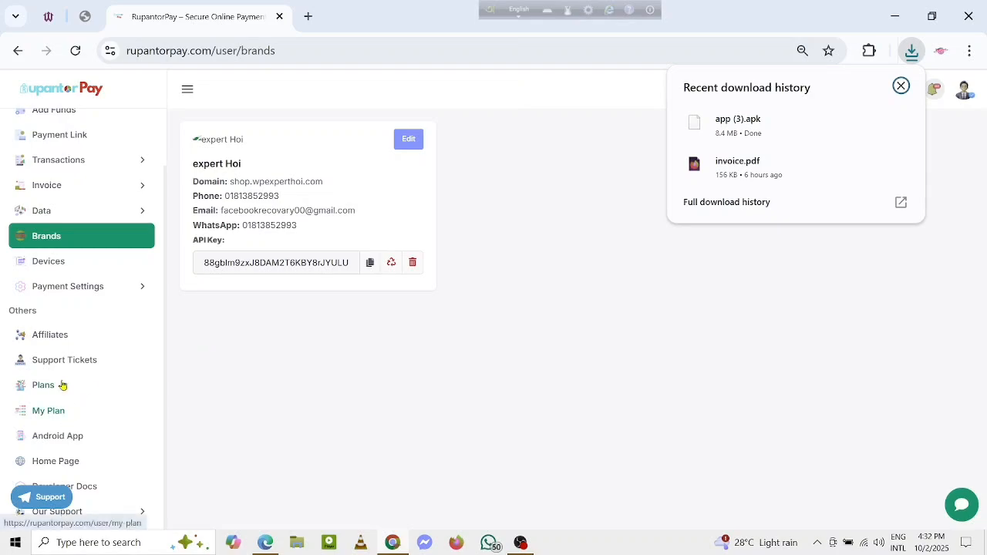
left_click(48, 261)
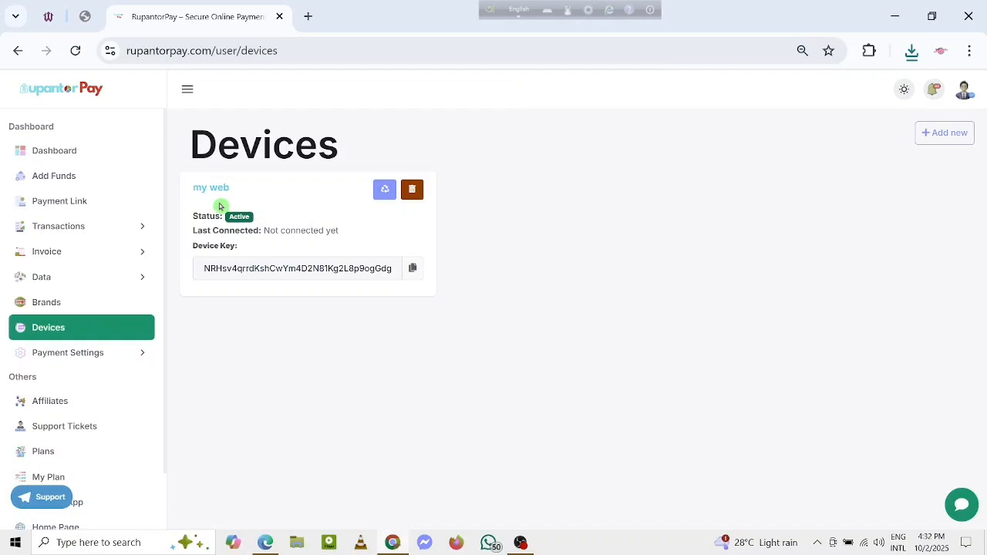
left_click(412, 268)
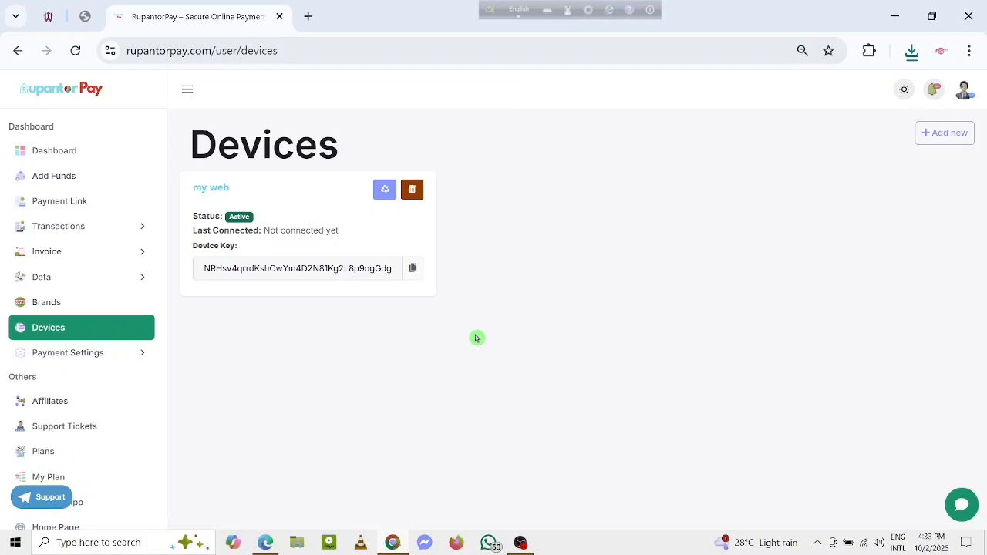
Step: Switch back to Edge and examine the Rocket payment page's transaction ID field, send-money instructions and verification option
left_click(265, 543)
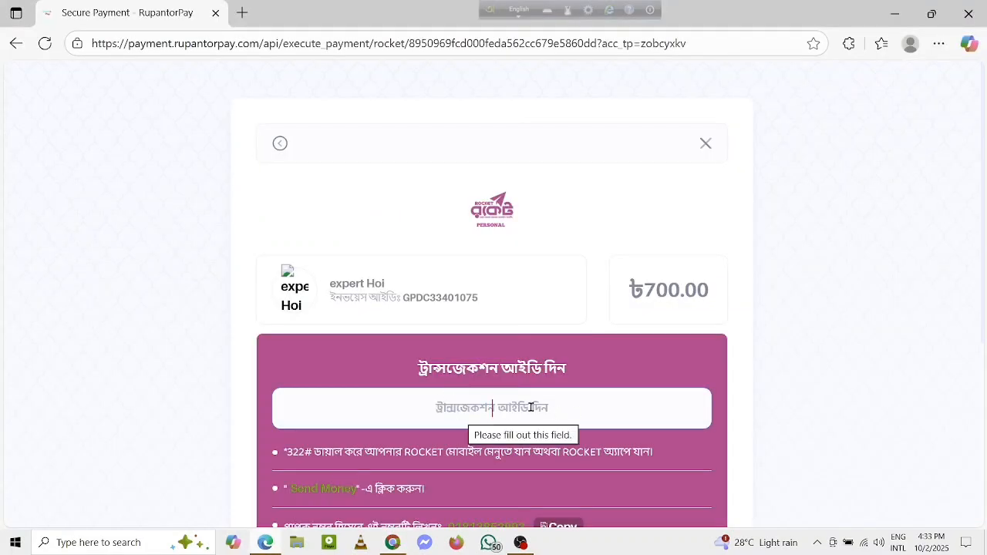
scroll(542, 407, "down", 4)
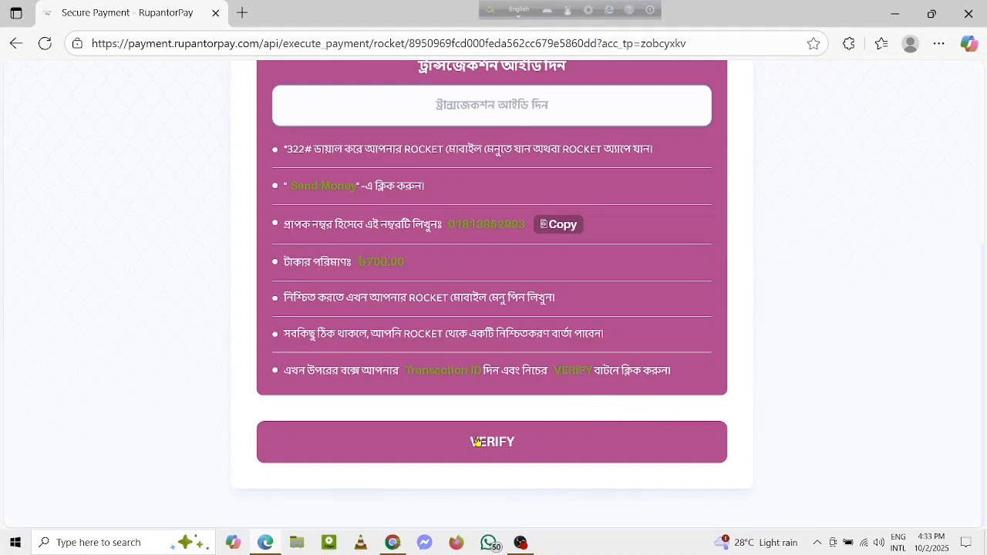
scroll(581, 386, "up", 4)
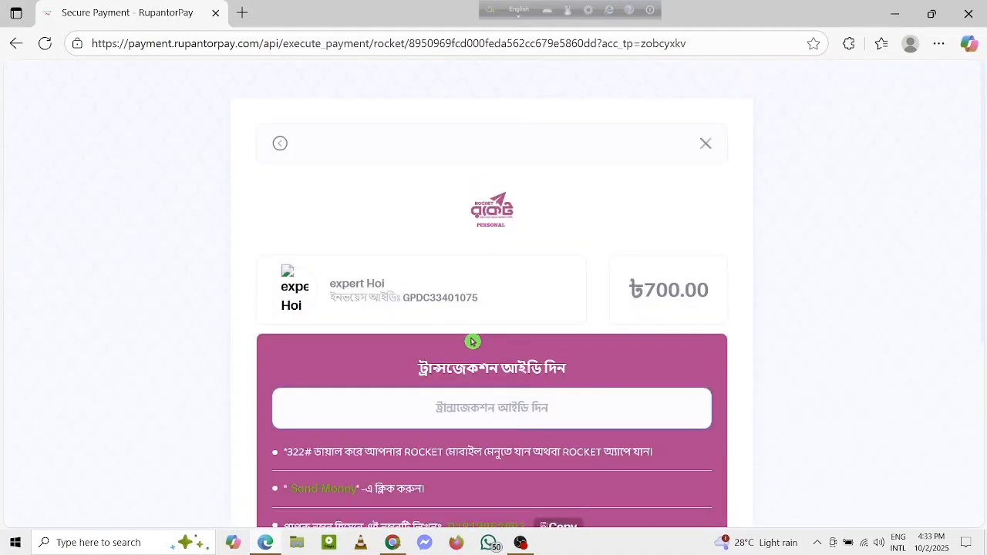
scroll(470, 342, "down", 4)
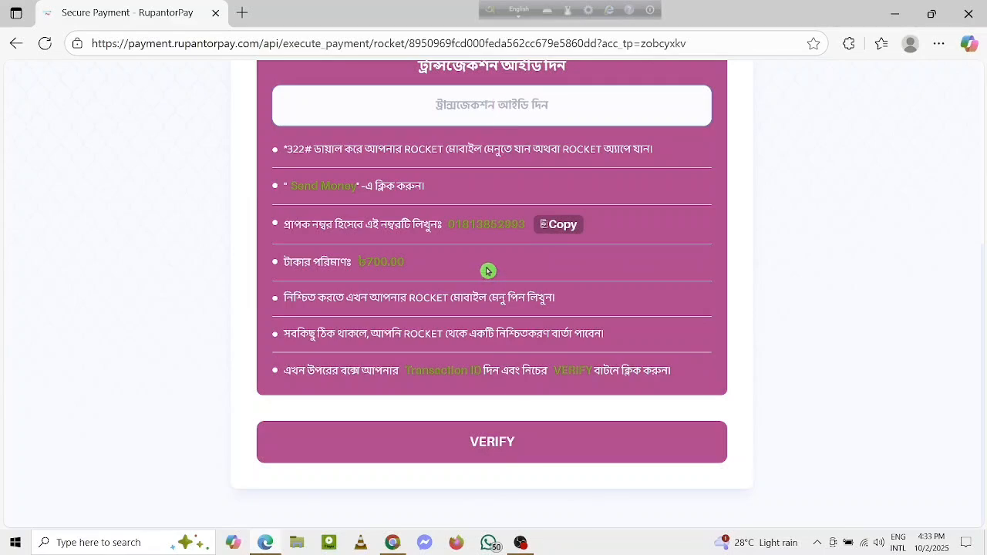
scroll(487, 273, "up", 4)
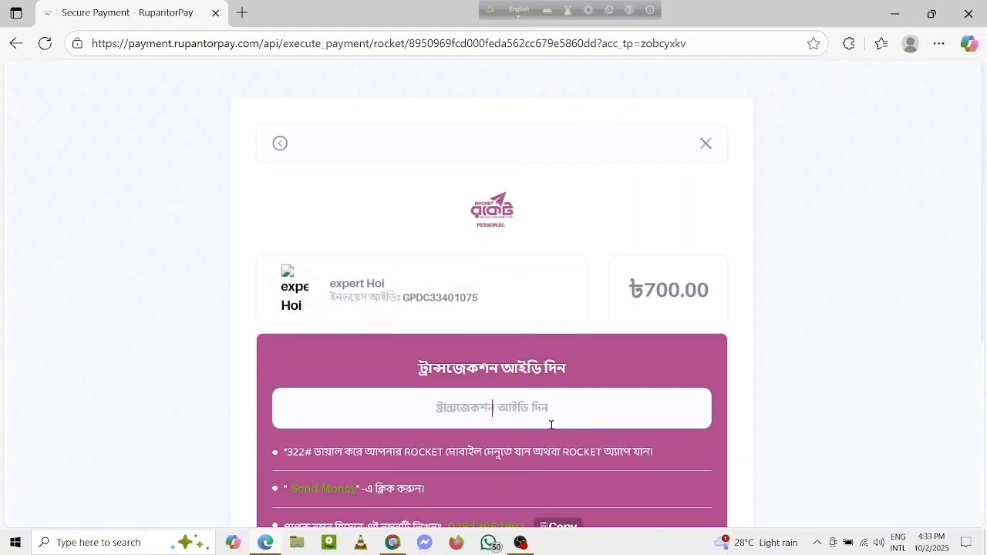
scroll(563, 409, "down", 4)
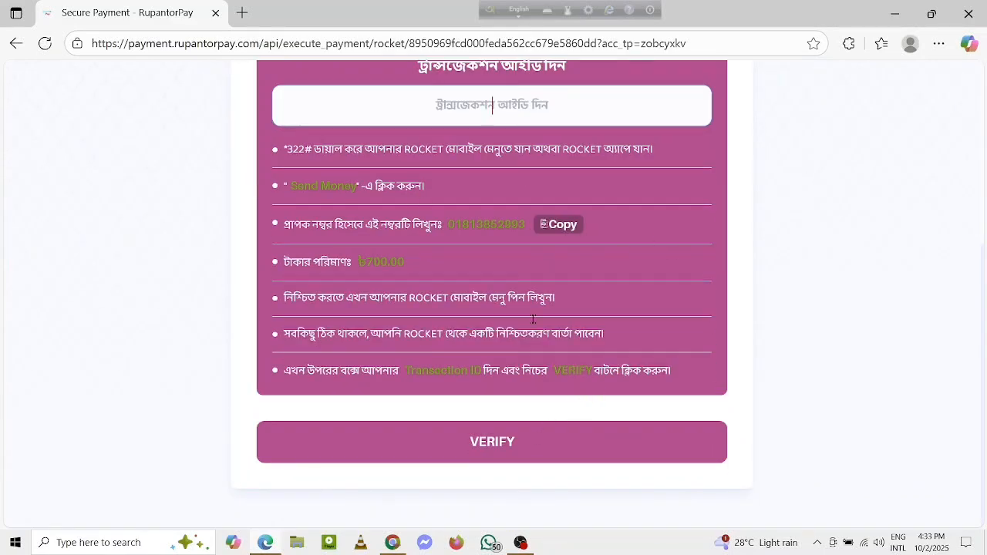
scroll(515, 292, "up", 4)
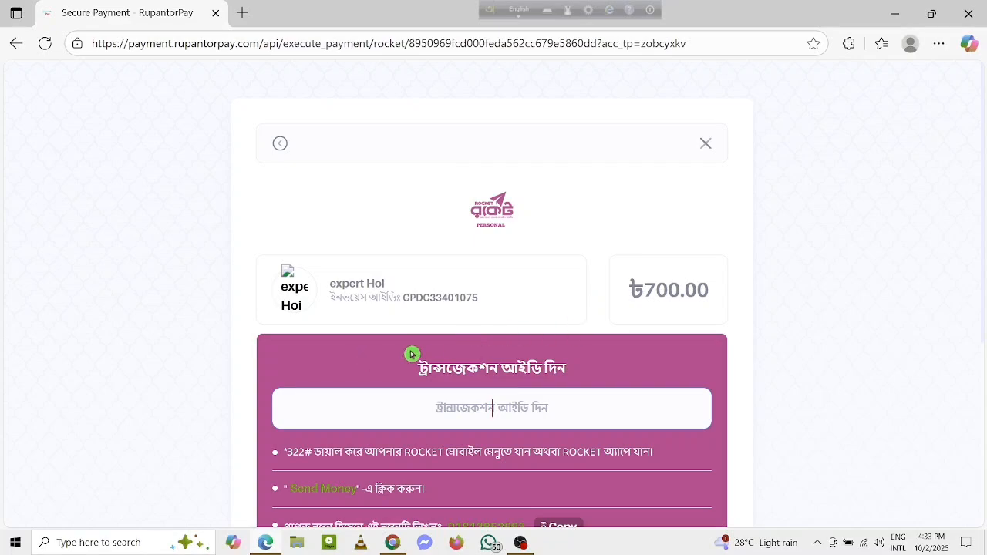
scroll(534, 360, "down", 4)
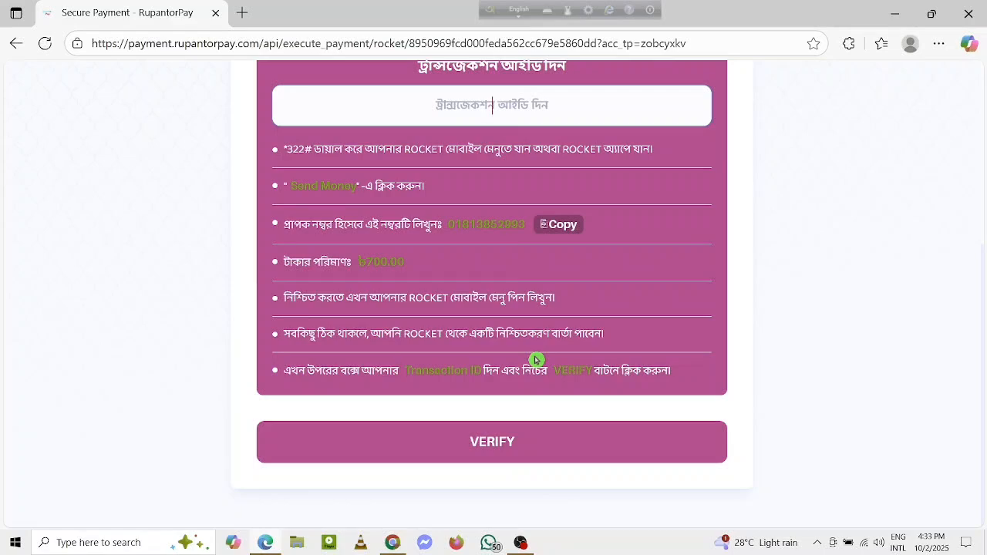
scroll(534, 360, "up", 4)
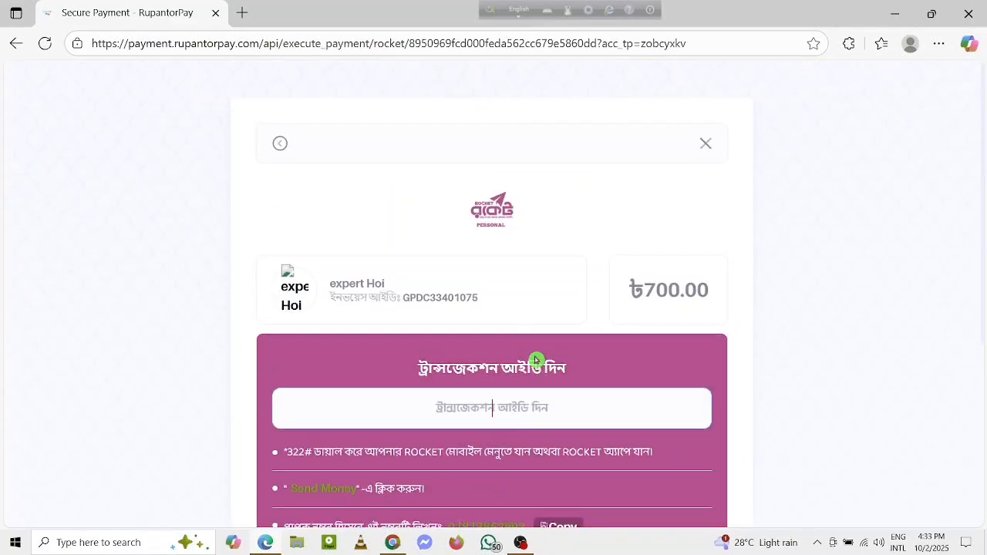